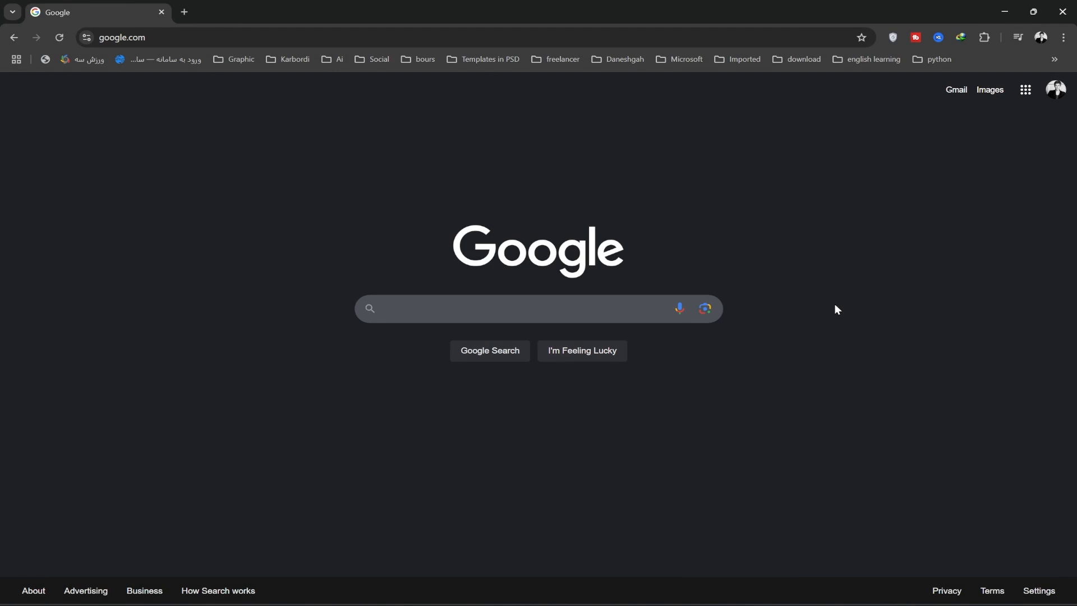
Search Google for Piclumen and launch the PicLumen app from its website
{"action": "left_click", "coordinate": [589, 310]}
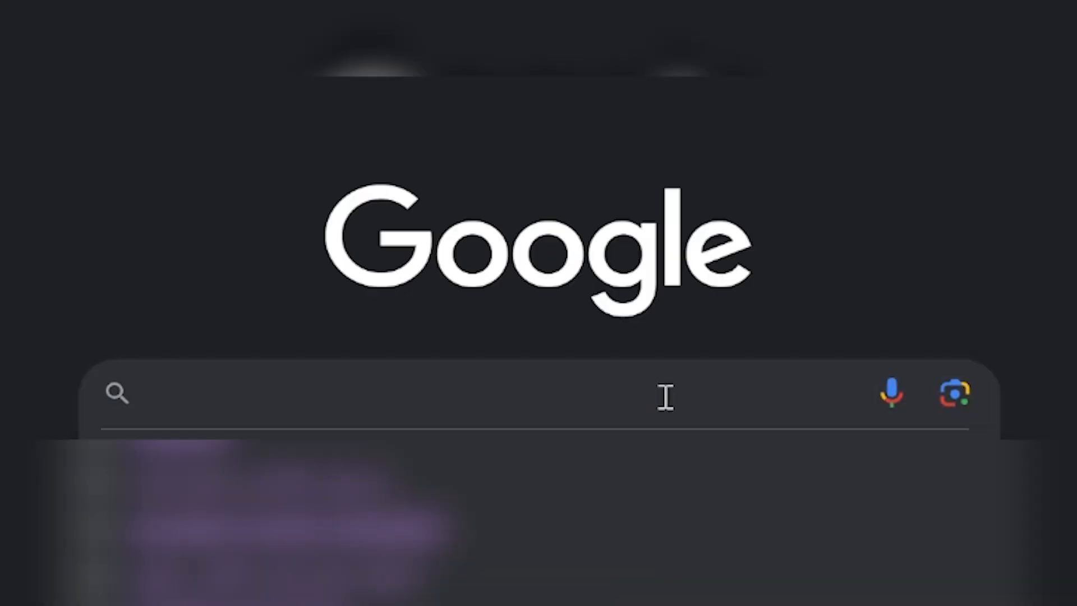
{"action": "type", "text": "P"}
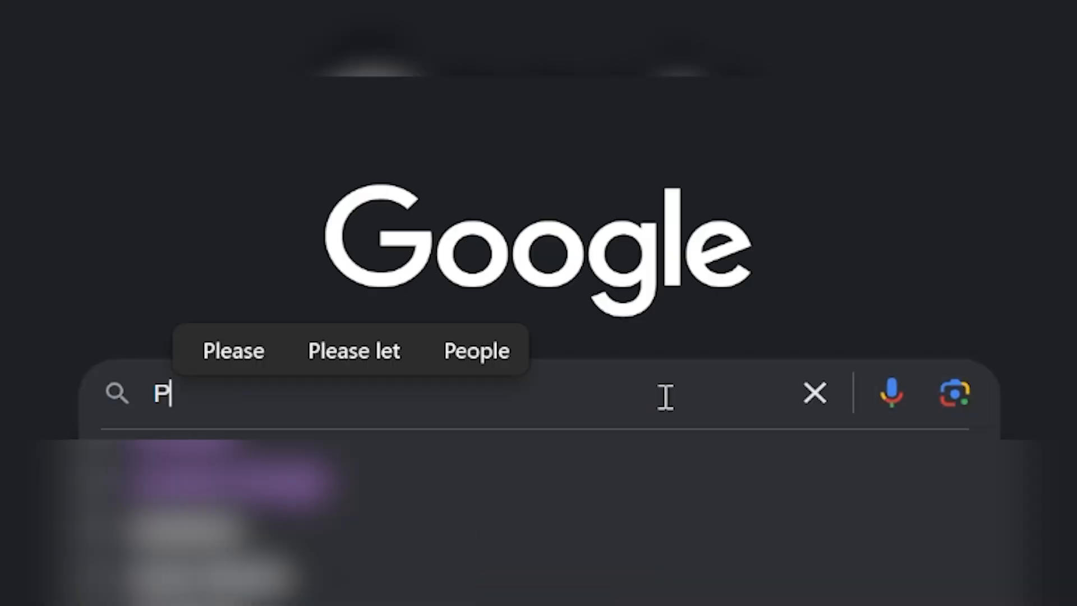
{"action": "type", "text": "i"}
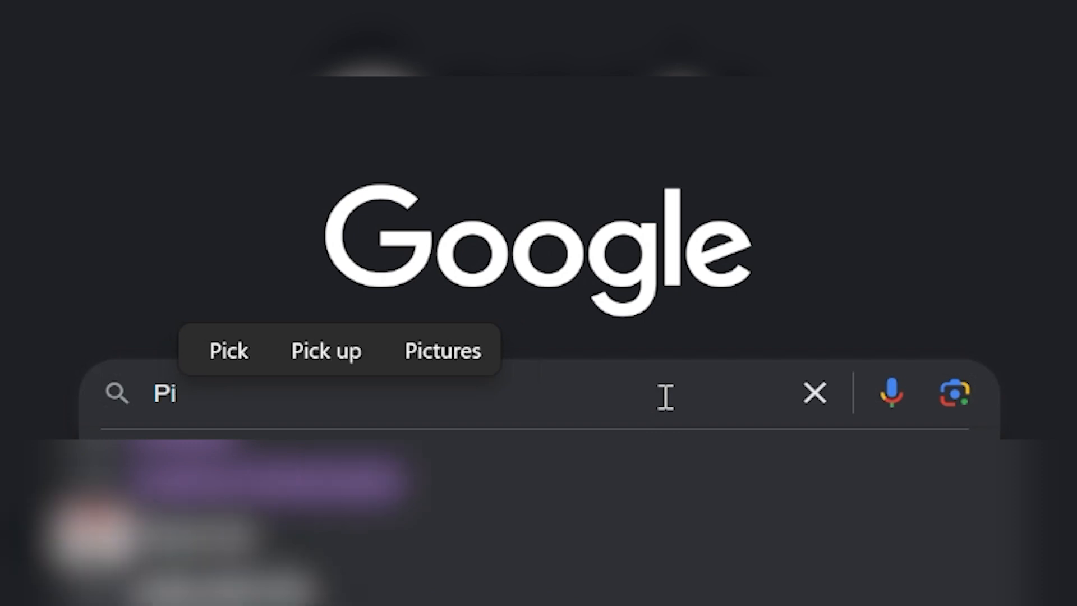
{"action": "type", "text": "clum"}
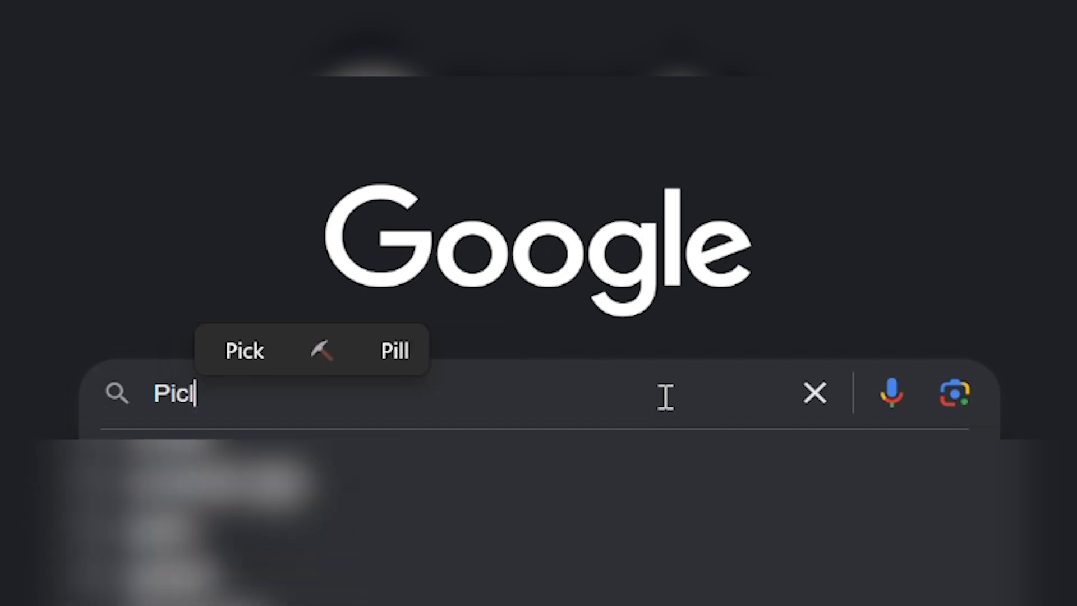
{"action": "type", "text": "en"}
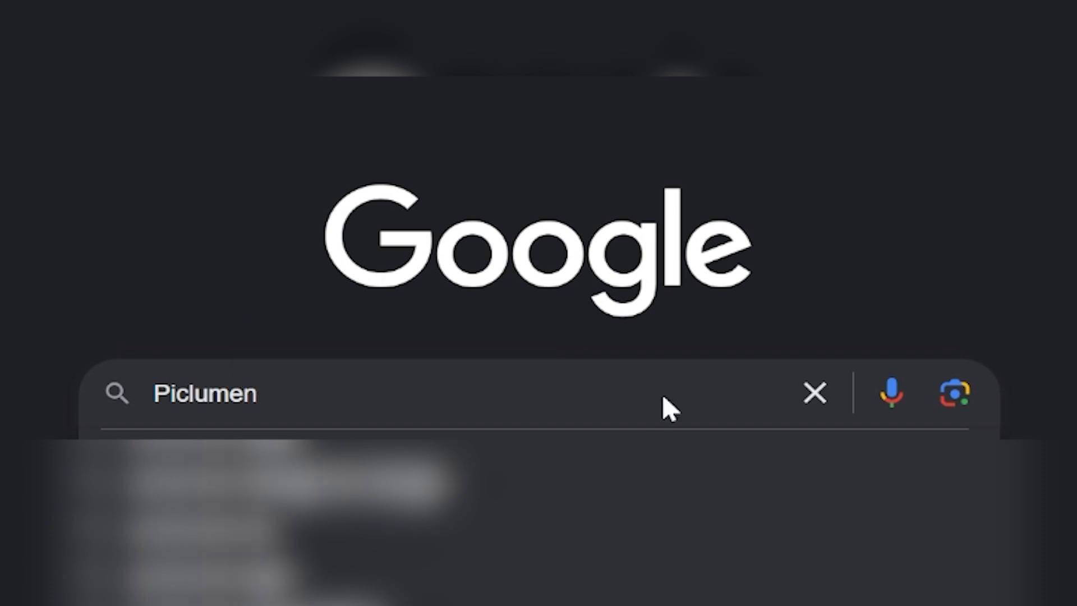
{"action": "key", "text": "Return"}
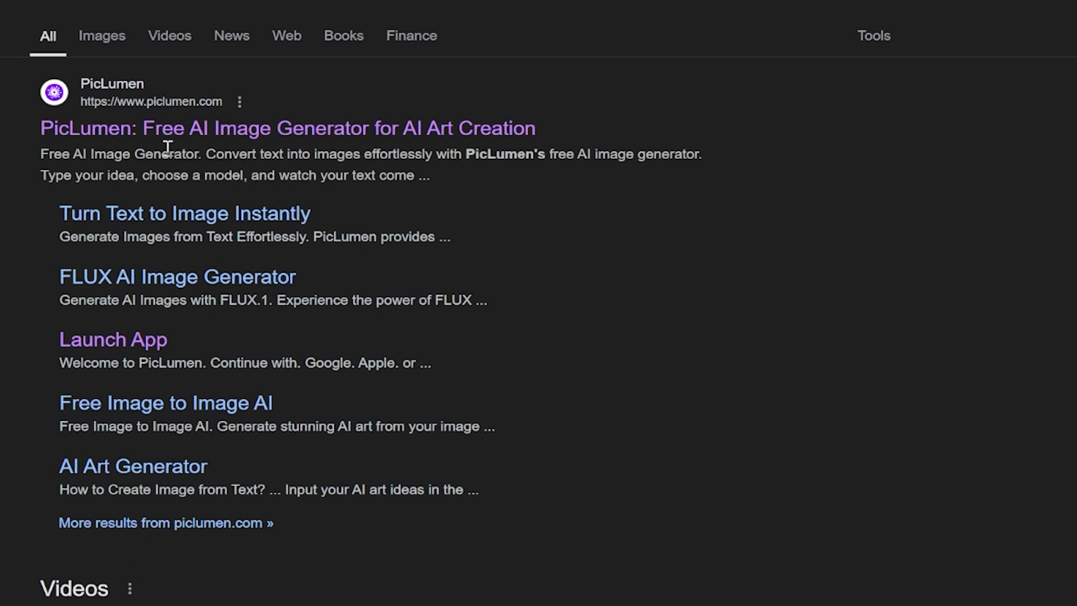
{"action": "left_click", "coordinate": [144, 130]}
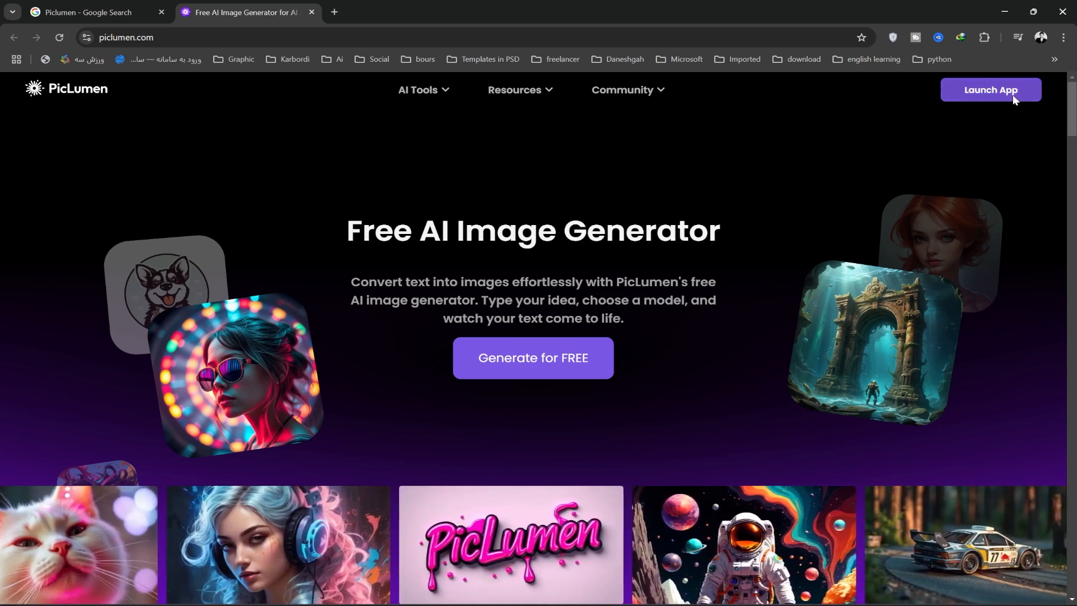
{"action": "left_click", "coordinate": [1013, 98]}
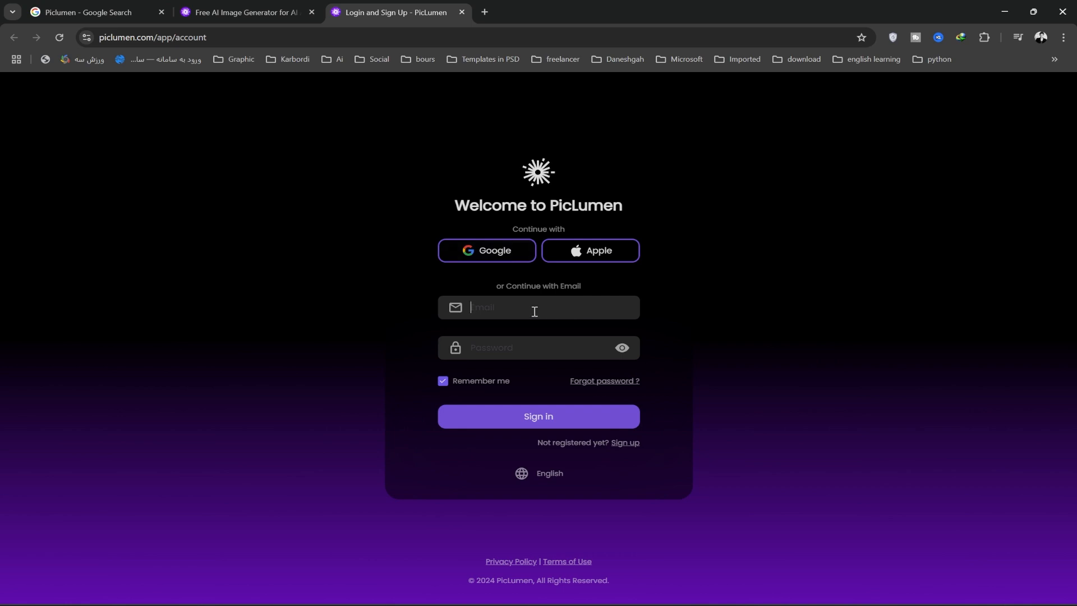
Try to sign in with an email address and the account password
{"action": "type", "text": "desire"}
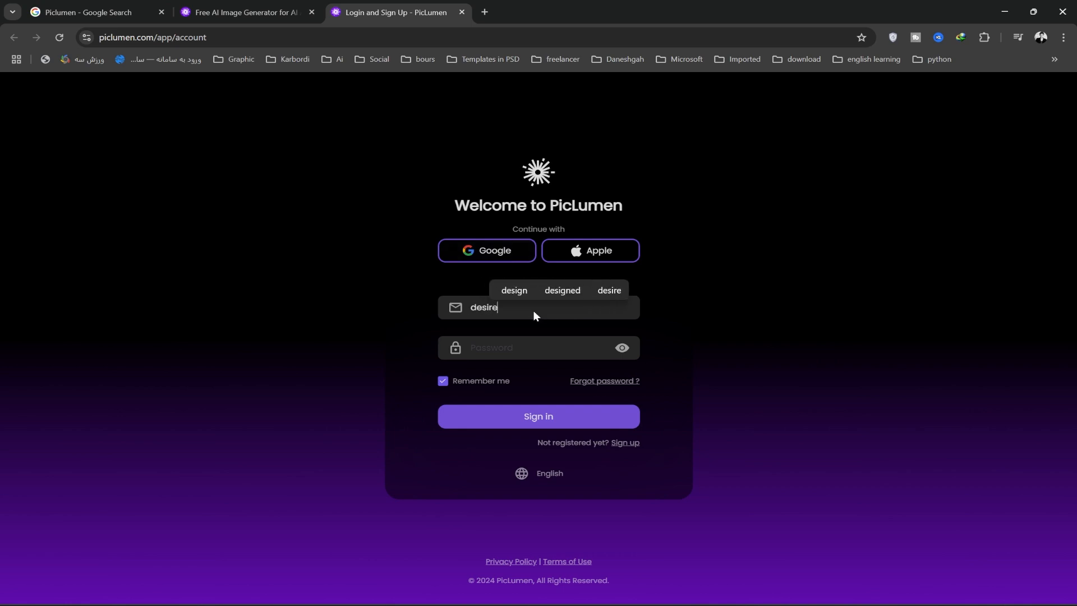
{"action": "left_click", "coordinate": [518, 348]}
{"action": "type", "text": "12345••••••••••"}
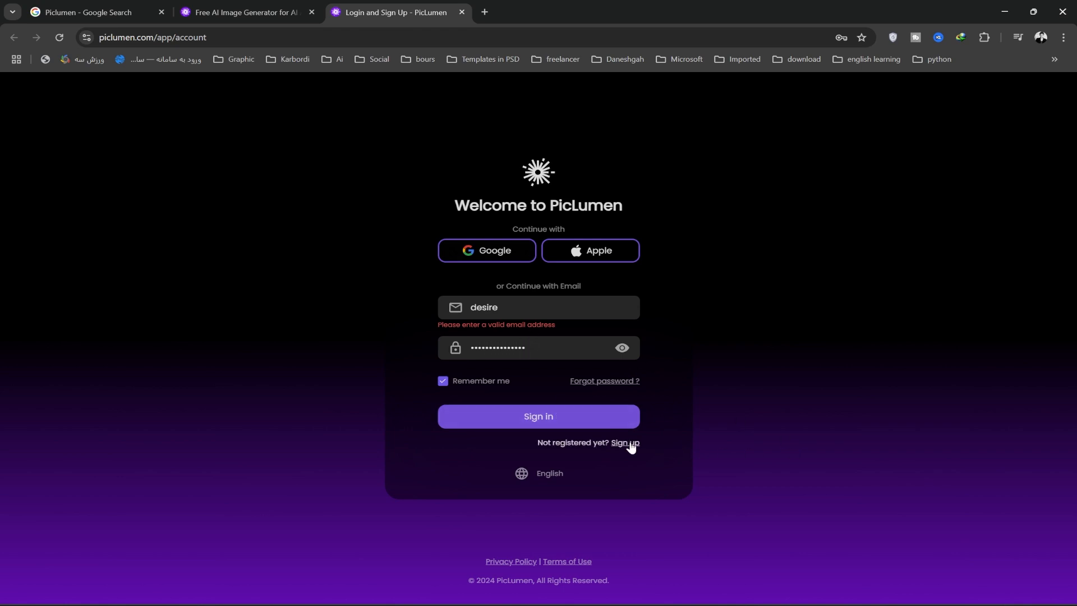
Switch to sign-up and register with an email address and an account password
{"action": "left_click", "coordinate": [627, 444]}
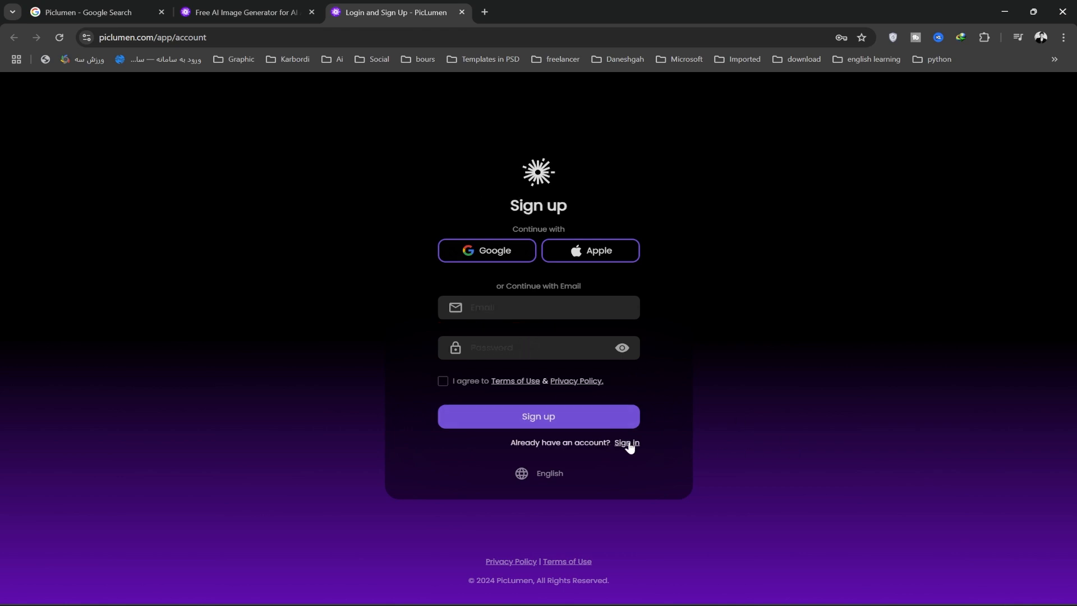
{"action": "left_click", "coordinate": [504, 314]}
{"action": "type", "text": "desire"}
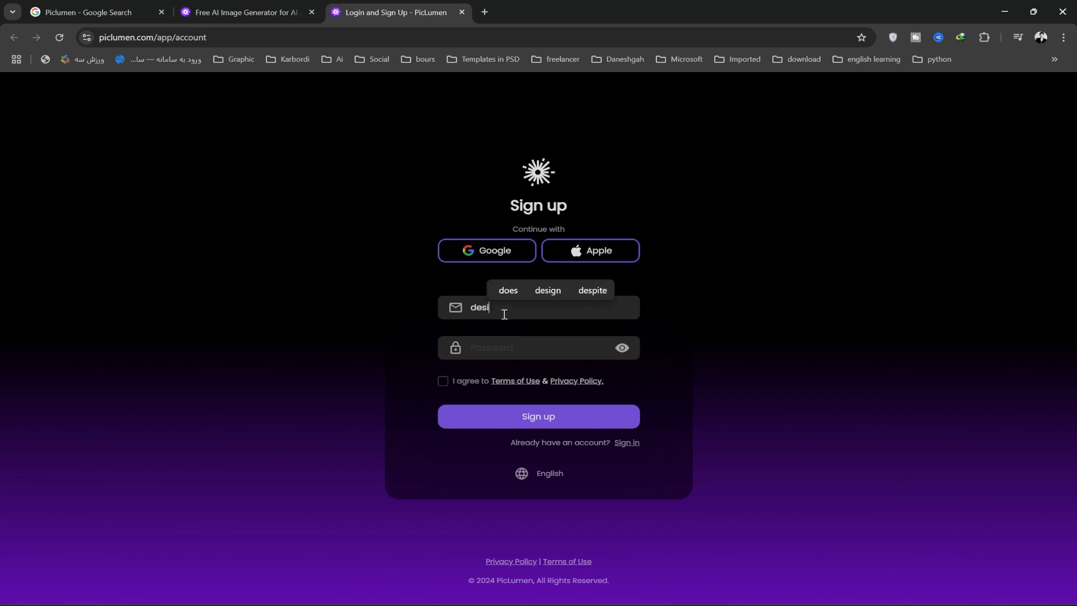
{"action": "left_click", "coordinate": [528, 349]}
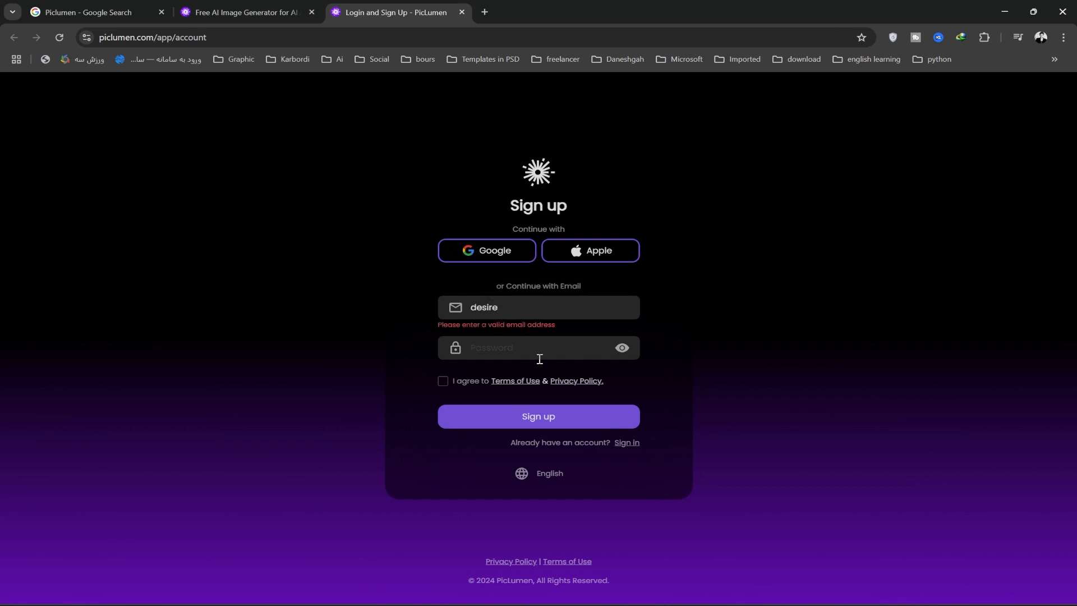
{"action": "type", "text": "••••••••"}
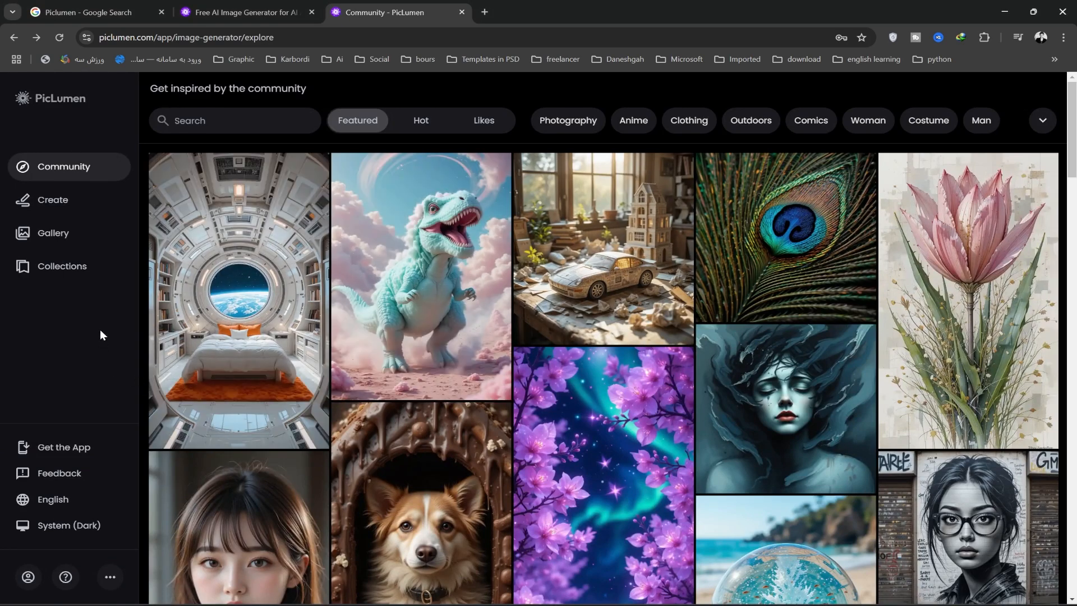
Open the Create page and turn off the 30-day storage notice
{"action": "left_click", "coordinate": [82, 206]}
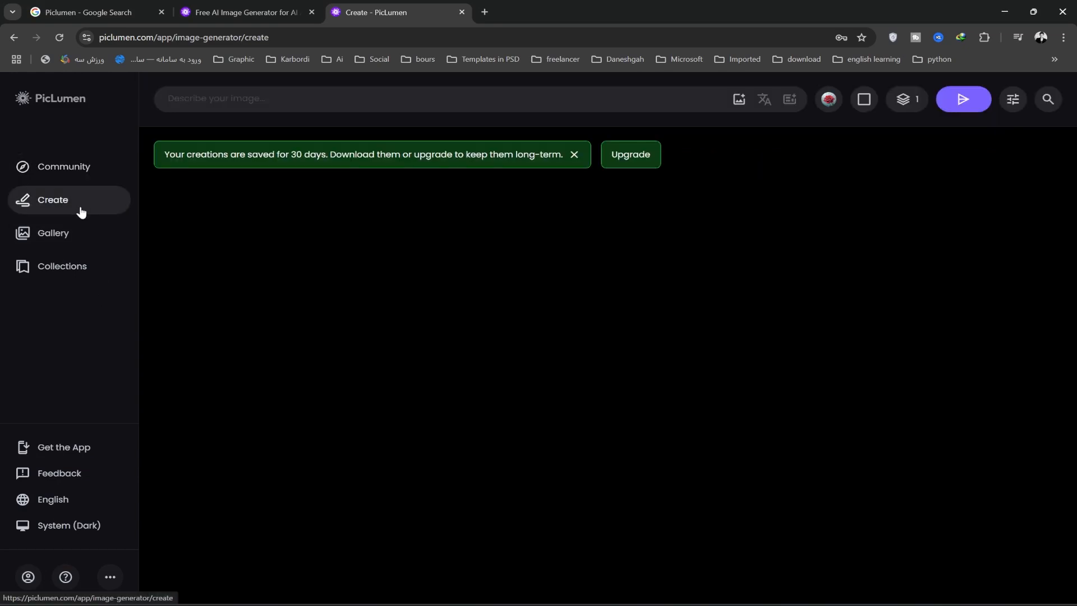
{"action": "left_click", "coordinate": [574, 156]}
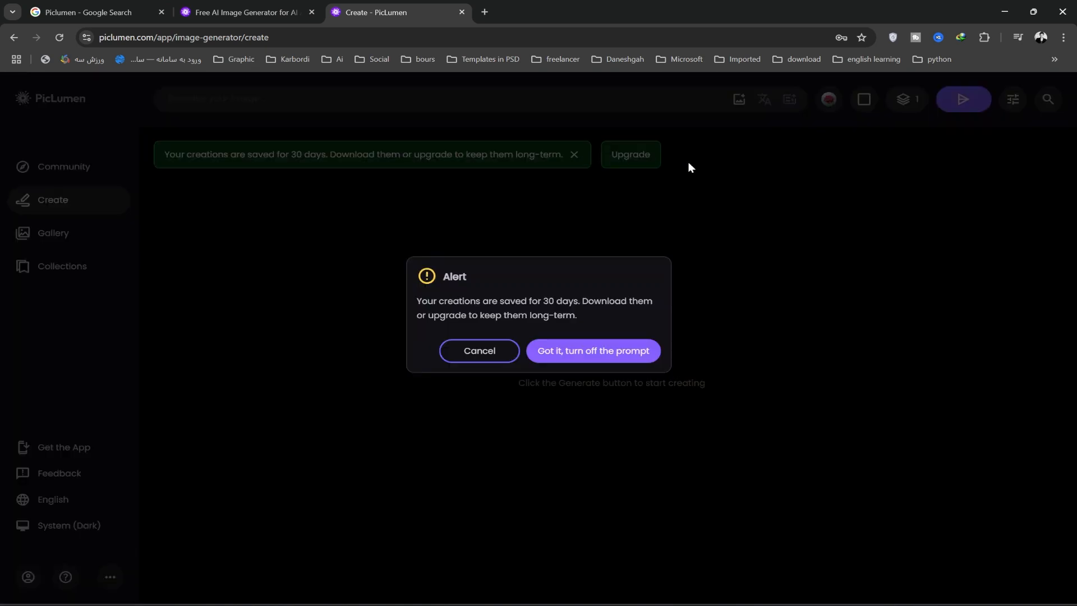
{"action": "left_click", "coordinate": [589, 355]}
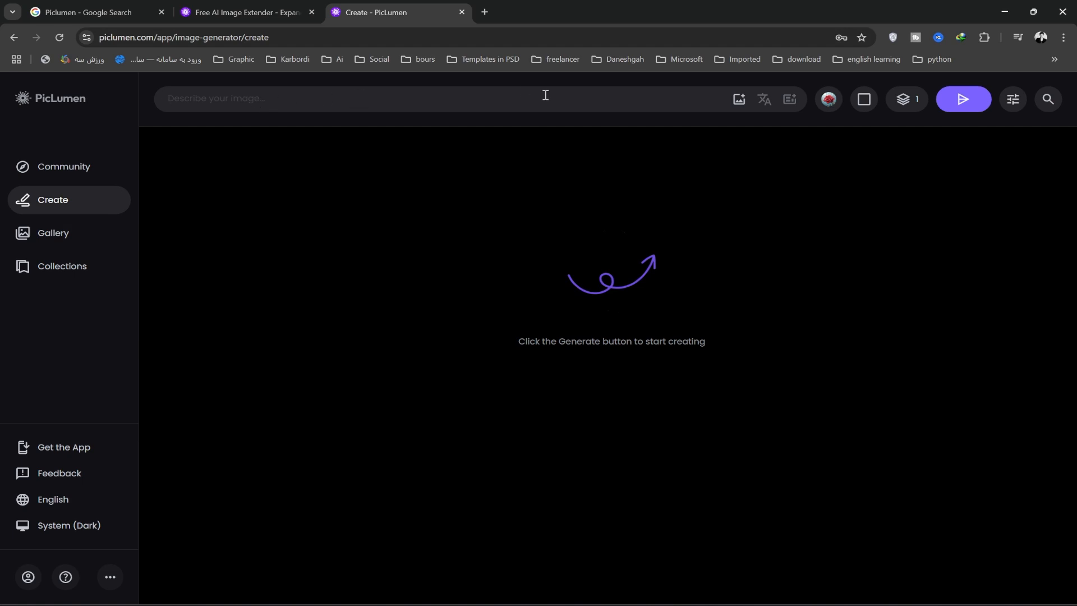
Paste the futuristic dark product presentation stage prompt, review the image count and advanced settings, and generate one image
{"action": "type", "text": "A futuristic product presentation stage with a dark theme. The central stage is sleek and modern, surrounded by rugged stone slabs, giving it a bold and powerful look. The background is filled with mist and smoke, creating a dramatic and mysterious atmosphere. The color palette consists of deep charcoal, black, and navy blue tones, enhancing the dark and elegant aesthetic. Soft ambient lighting highlights the stage, making it the focal point of the scene. The overall composition feels cinematic and high-end, perfect for showcasing a premium product"}
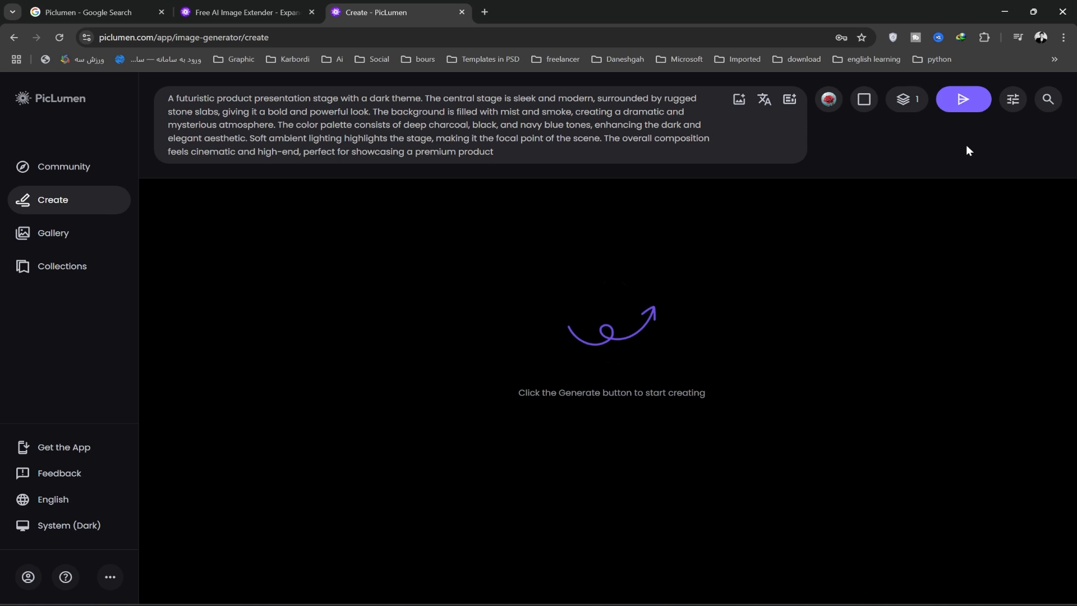
{"action": "left_click", "coordinate": [907, 100]}
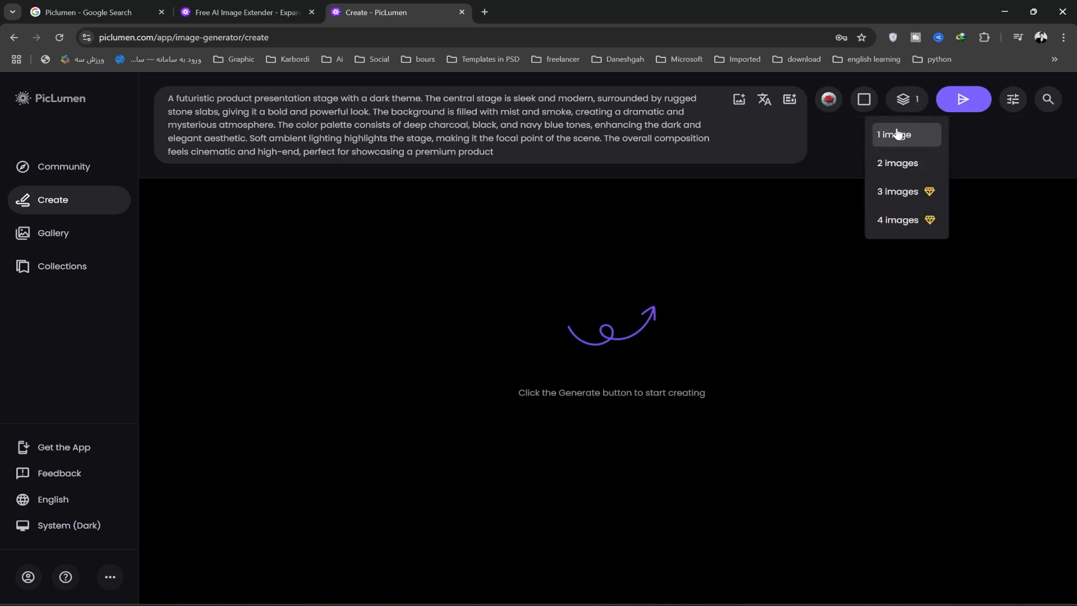
{"action": "left_click", "coordinate": [1012, 101]}
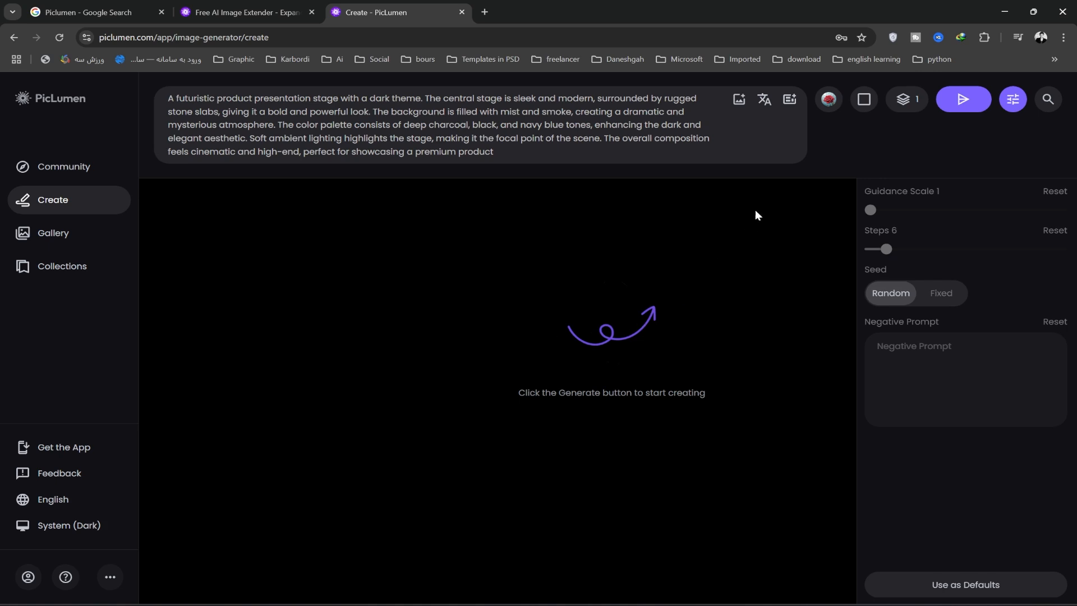
{"action": "left_click", "coordinate": [969, 99]}
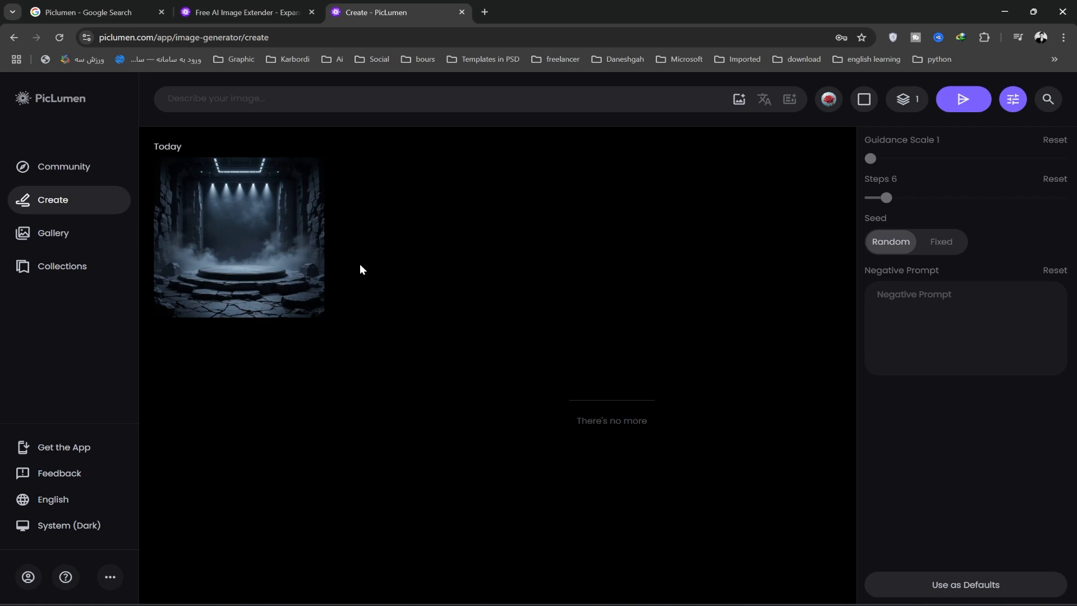
Open the generated stage image and download it to the Desktop as 01.png
{"action": "left_click", "coordinate": [273, 247]}
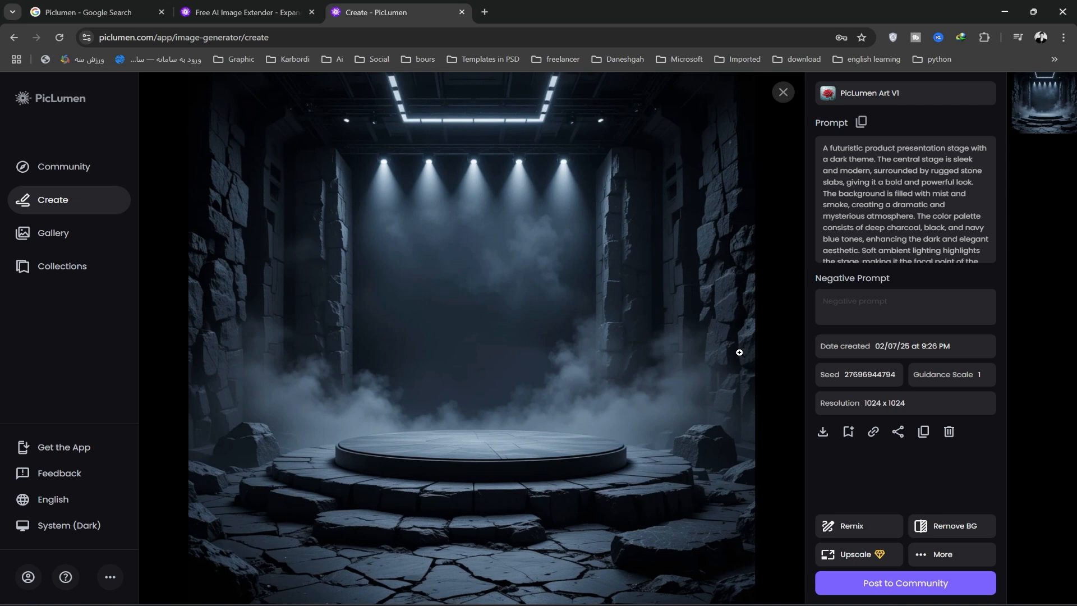
{"action": "left_click", "coordinate": [821, 433]}
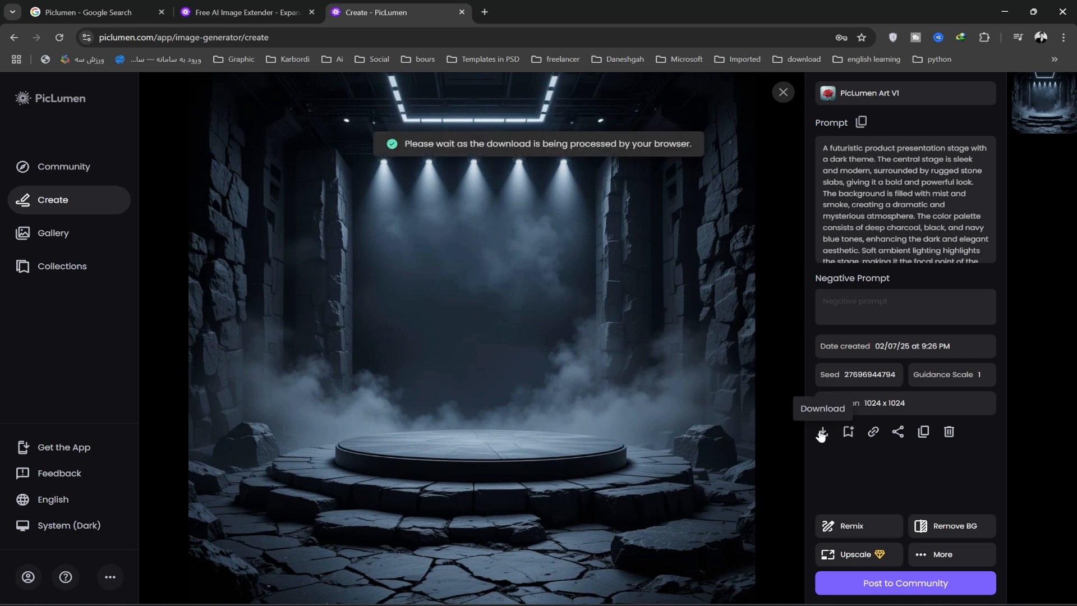
{"action": "left_click", "coordinate": [41, 115]}
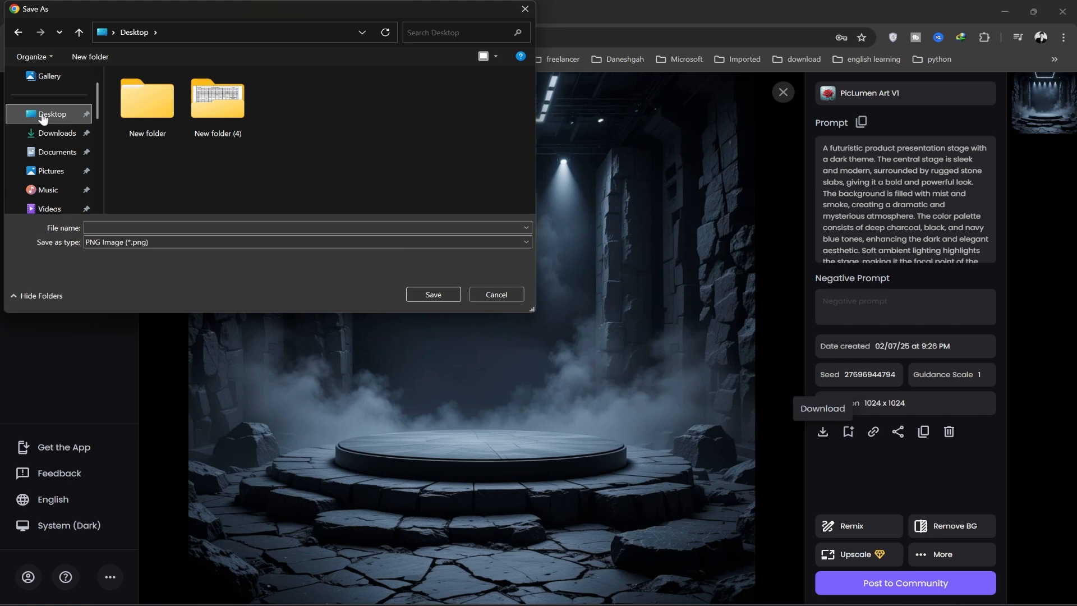
{"action": "left_click", "coordinate": [432, 294]}
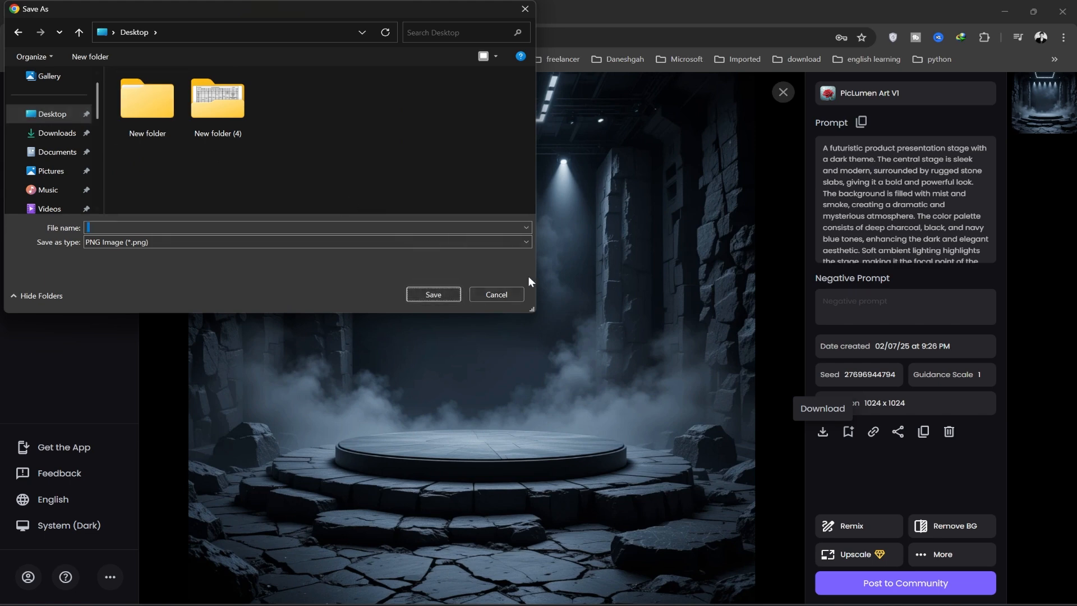
{"action": "left_click", "coordinate": [231, 226]}
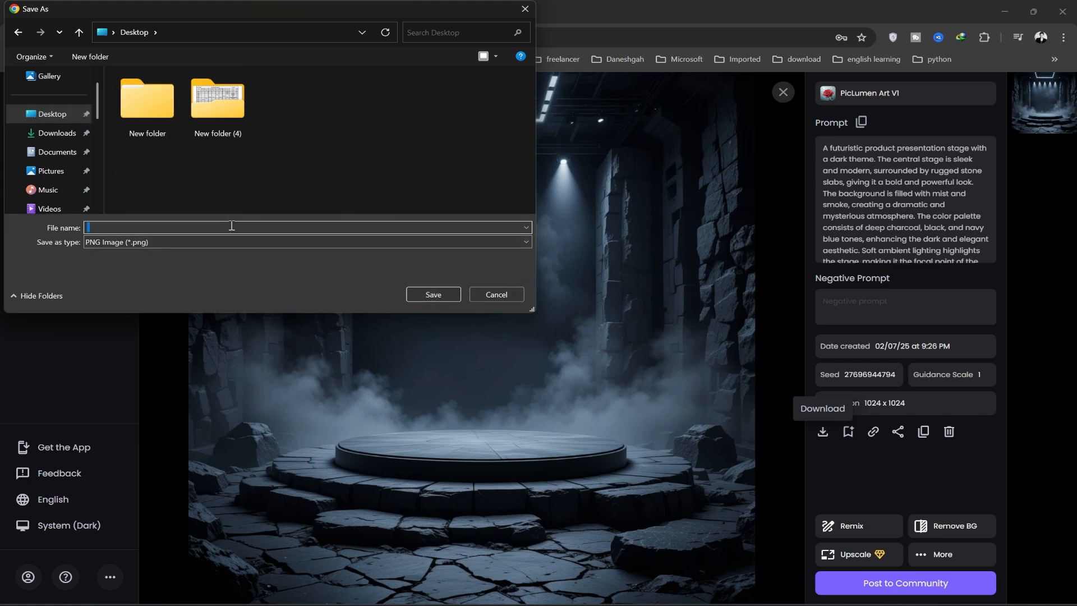
{"action": "left_click", "coordinate": [435, 293]}
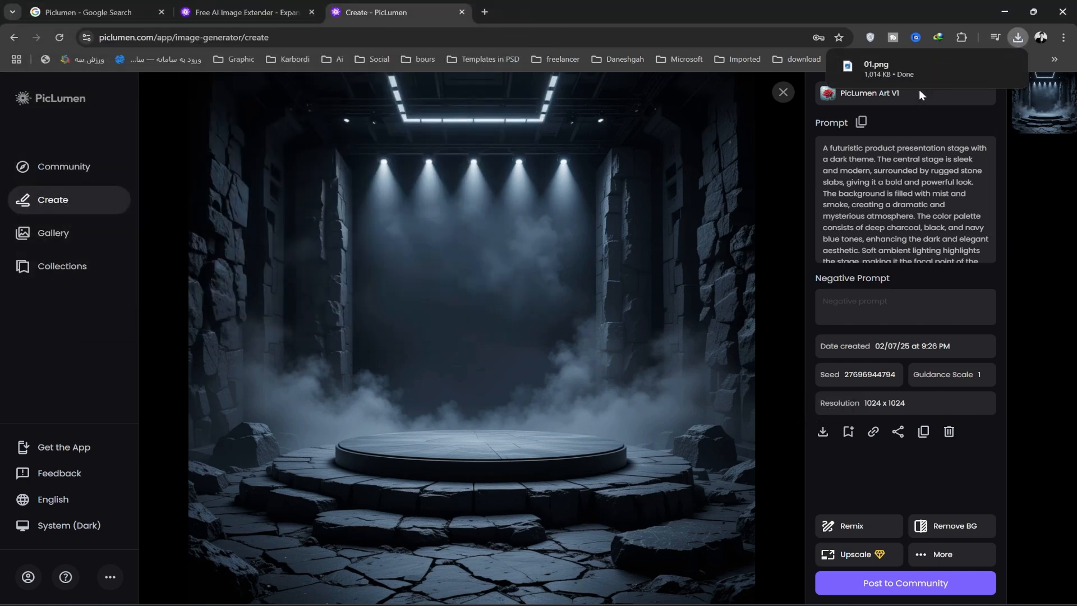
Preview the downloaded 01.png, close the viewer, and open the image in Photoshop
{"action": "left_click", "coordinate": [944, 73]}
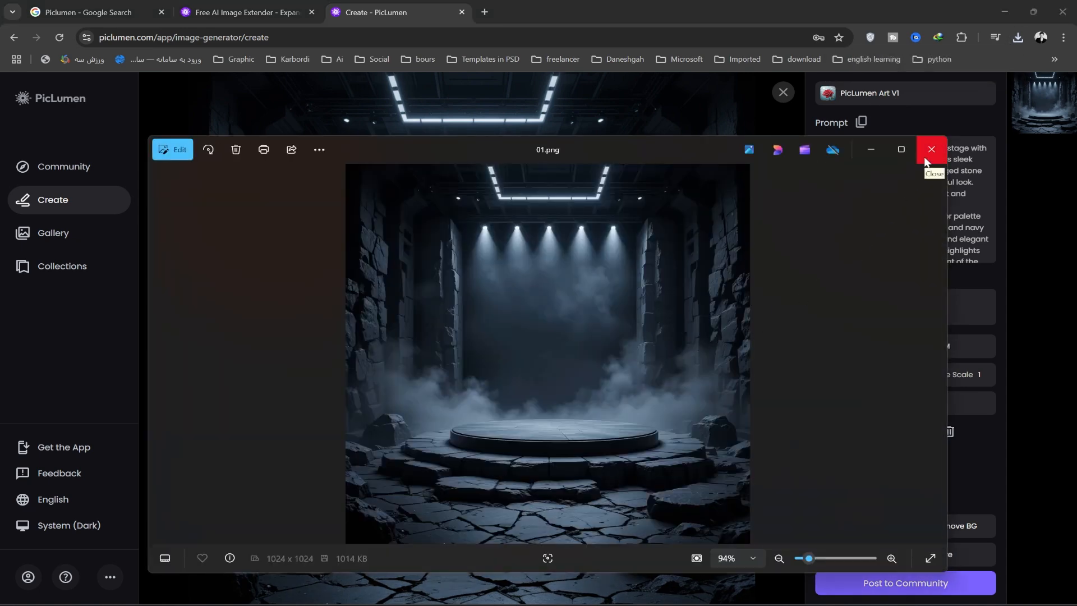
{"action": "left_click", "coordinate": [926, 160]}
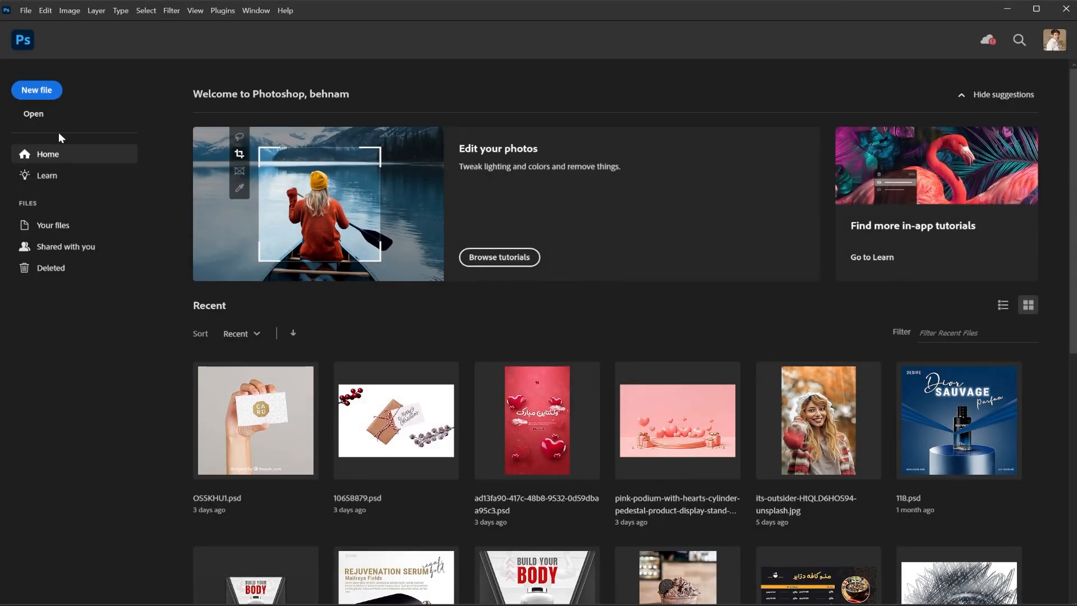
{"action": "double_click", "coordinate": [290, 98]}
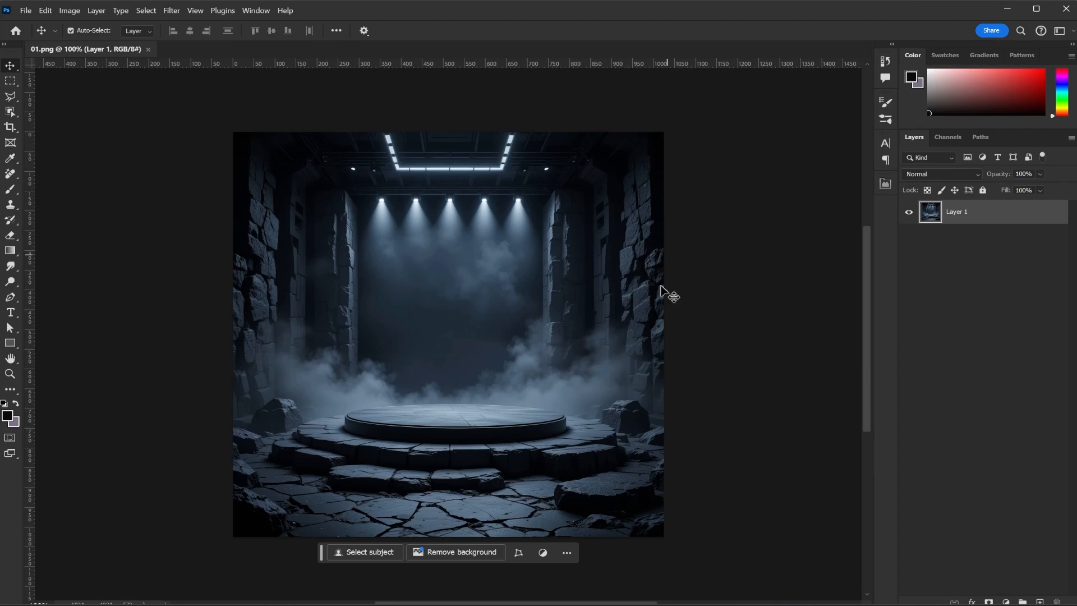
{"action": "left_click", "coordinate": [748, 373]}
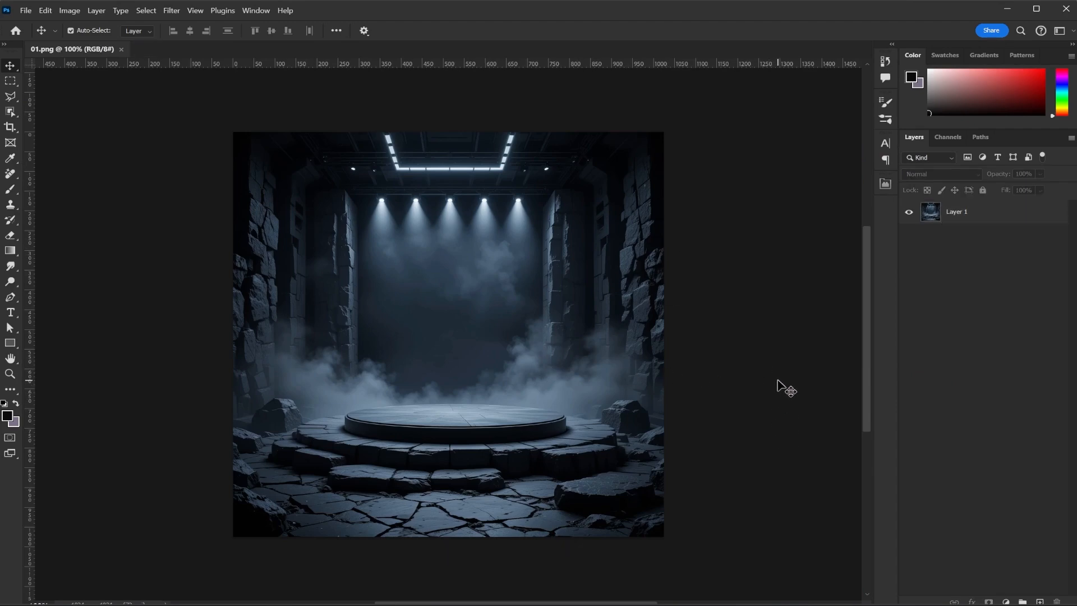
Bring the Sauvage perfume bottle photo into the document and center it on the podium
{"action": "key", "text": "ctrl"}
{"action": "key", "text": "alt+Tab"}
{"action": "left_click_drag", "start_coordinate": [631, 217], "coordinate": [185, 307]}
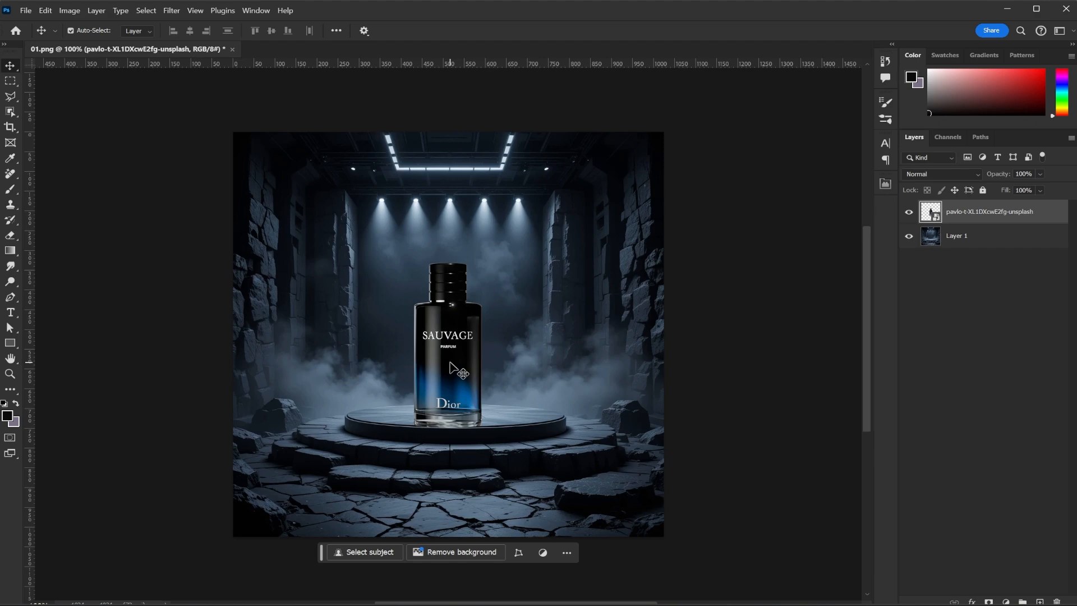
{"action": "left_click_drag", "start_coordinate": [453, 387], "coordinate": [475, 386]}
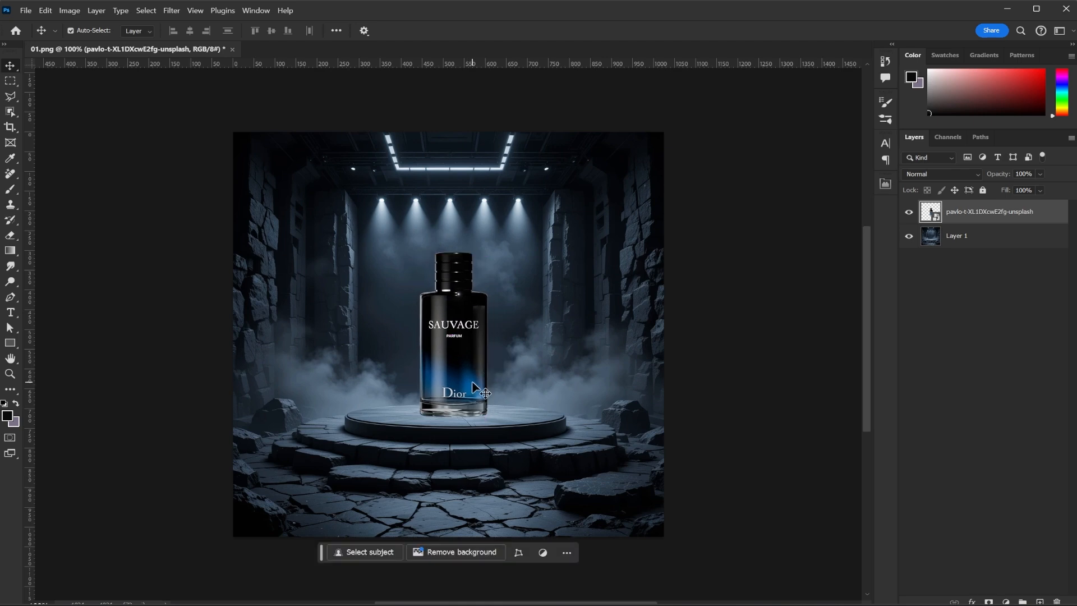
{"action": "scroll", "coordinate": [472, 382], "scroll_direction": "up", "scroll_amount": 5}
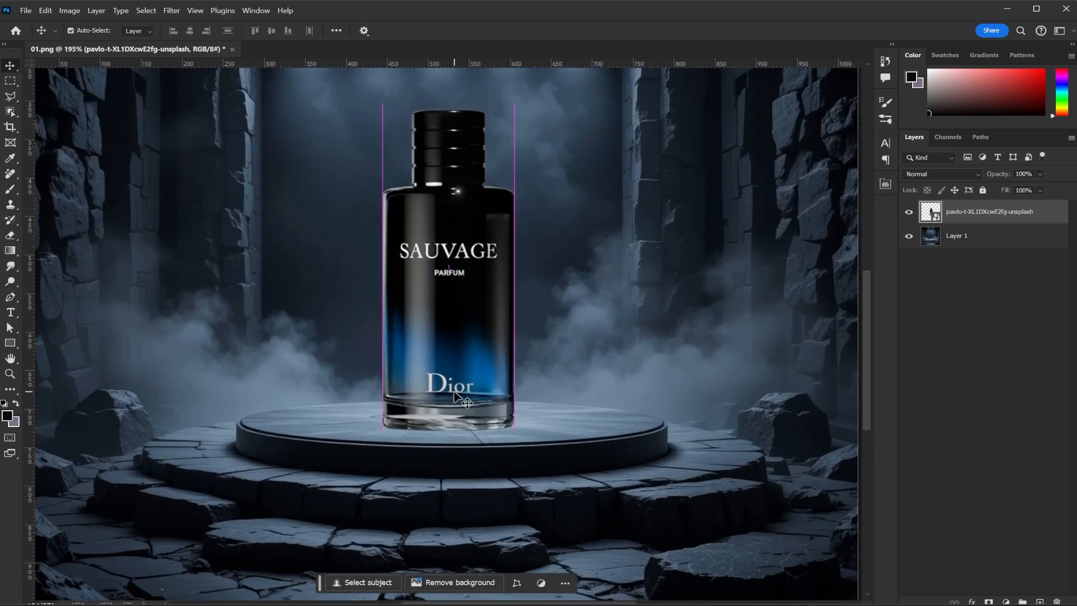
{"action": "scroll", "coordinate": [455, 390], "scroll_direction": "down", "scroll_amount": 2}
{"action": "scroll", "coordinate": [454, 392], "scroll_direction": "down", "scroll_amount": 2}
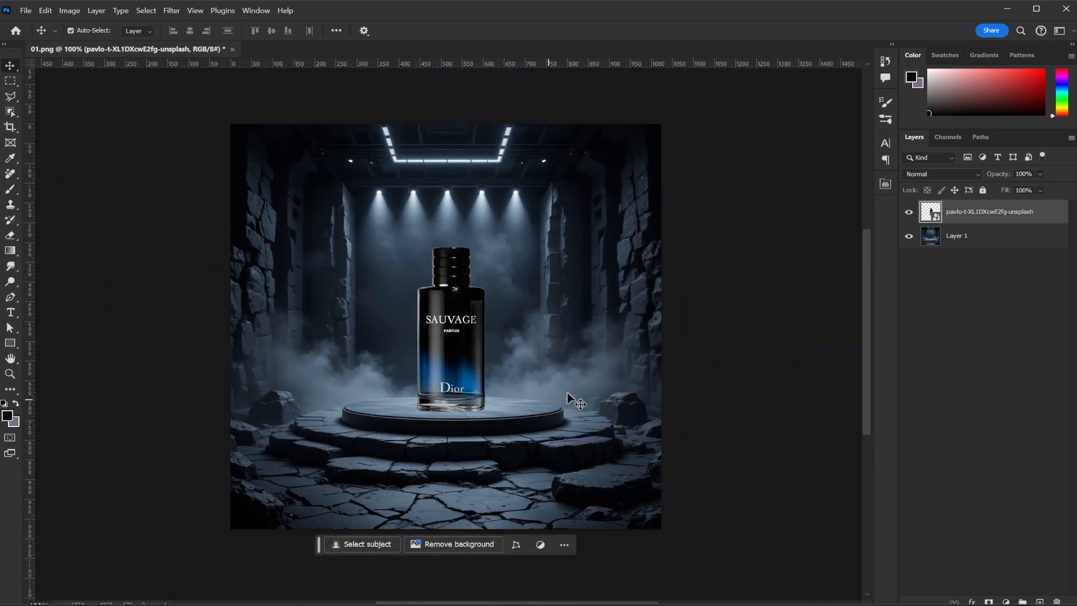
{"action": "scroll", "coordinate": [470, 423], "scroll_direction": "up", "scroll_amount": 5}
{"action": "scroll", "coordinate": [471, 425], "scroll_direction": "up", "scroll_amount": 2}
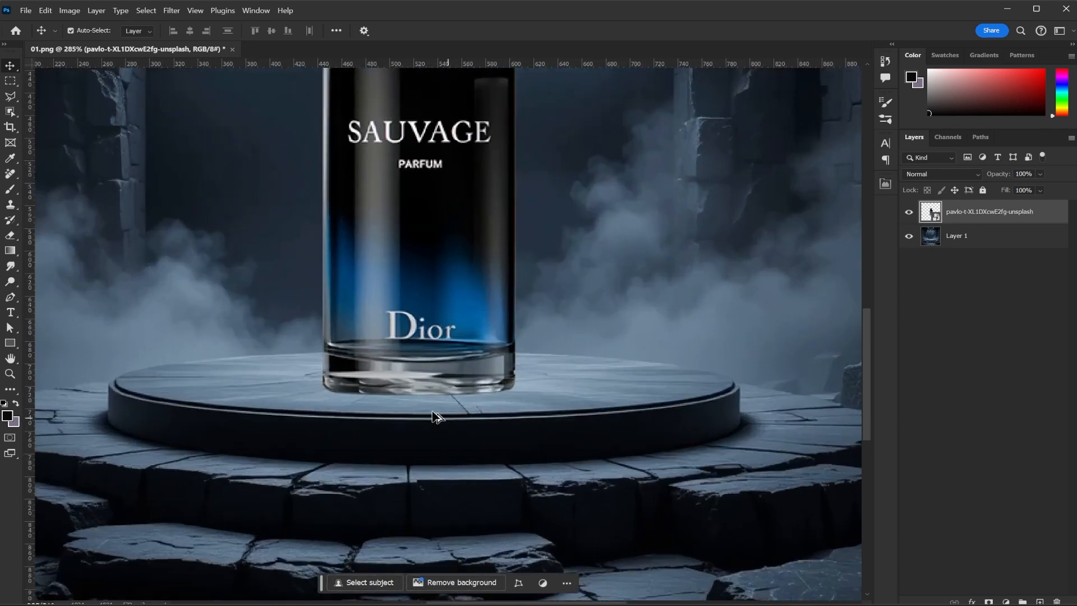
Add a new empty layer directly above the background image layer
{"action": "left_click", "coordinate": [995, 242]}
{"action": "left_click", "coordinate": [1039, 601]}
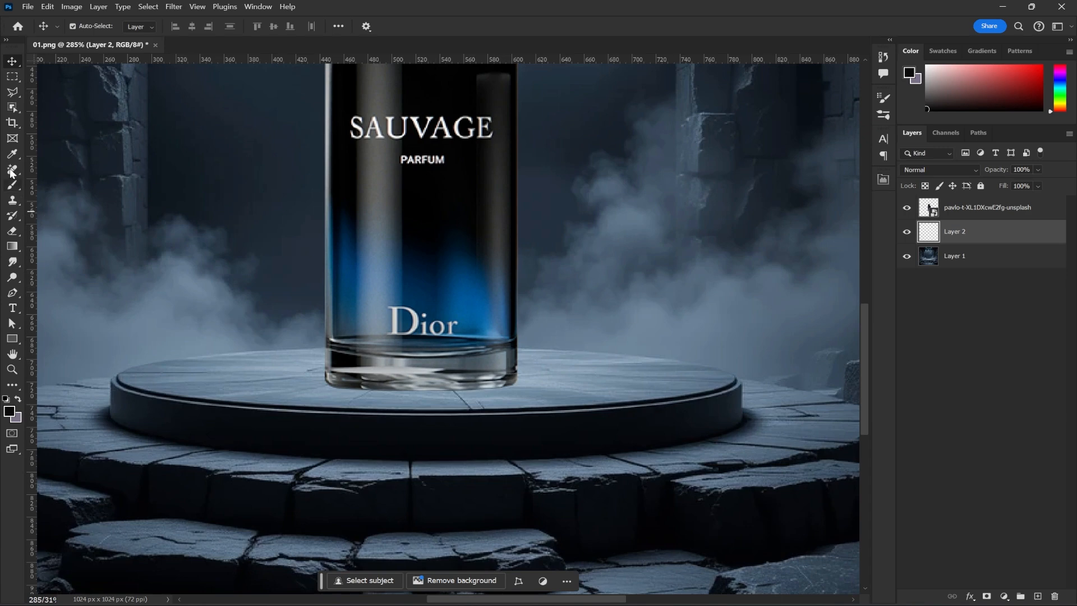
Paint one soft black dab, about 228 px, on the new layer with the Brush in Multiply mode
{"action": "left_click", "coordinate": [12, 189]}
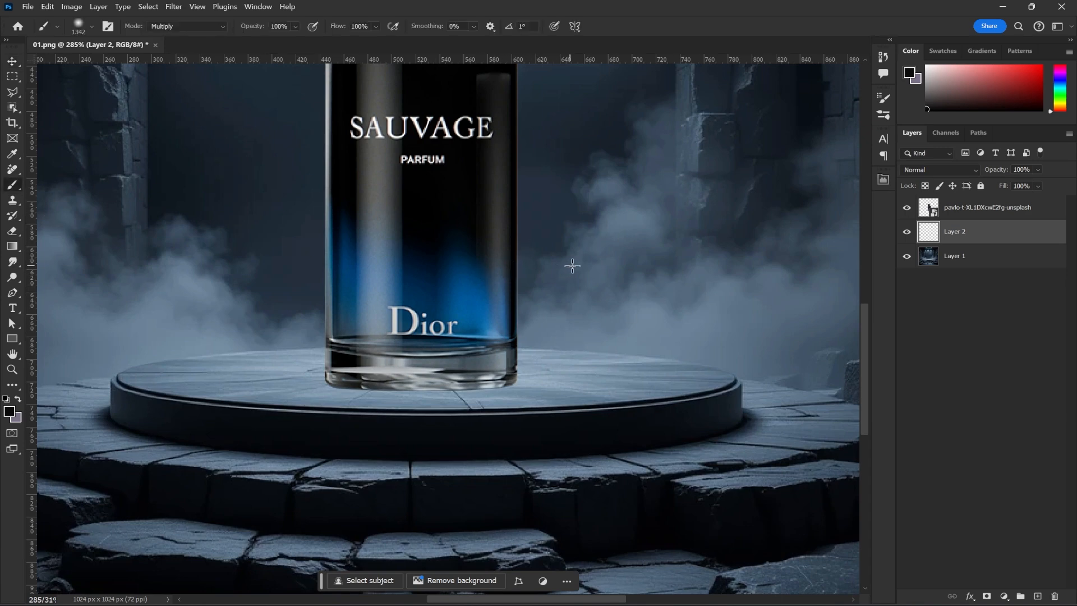
{"action": "mouse_move", "coordinate": [573, 264]}
{"action": "left_mouse_down"}
{"action": "mouse_move", "coordinate": [26, 265]}
{"action": "mouse_move", "coordinate": [392, 271]}
{"action": "mouse_move", "coordinate": [175, 282]}
{"action": "left_mouse_up"}
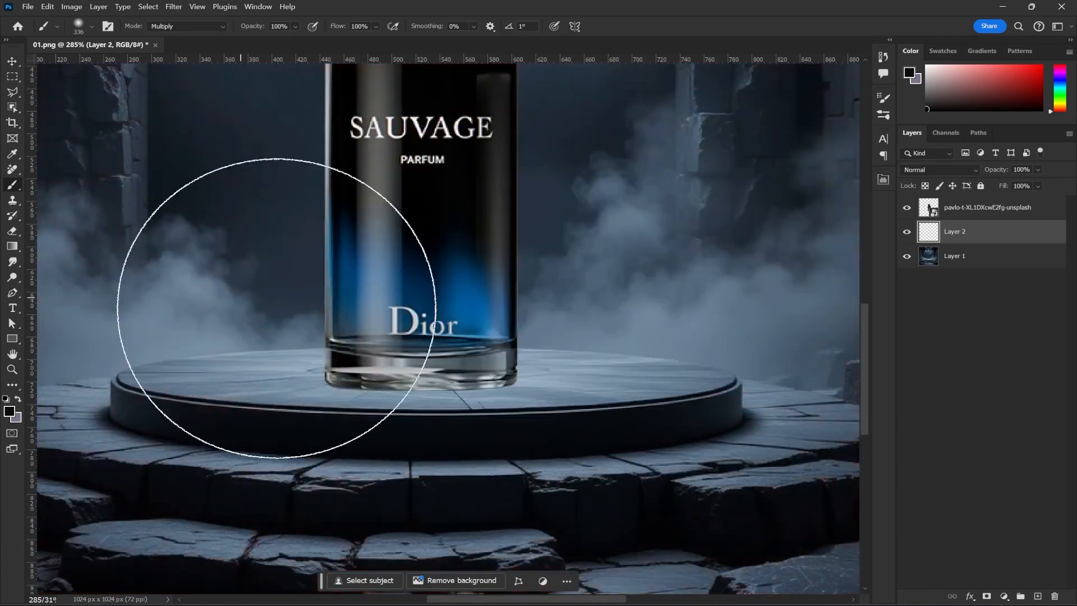
{"action": "left_click_drag", "start_coordinate": [475, 341], "coordinate": [355, 342]}
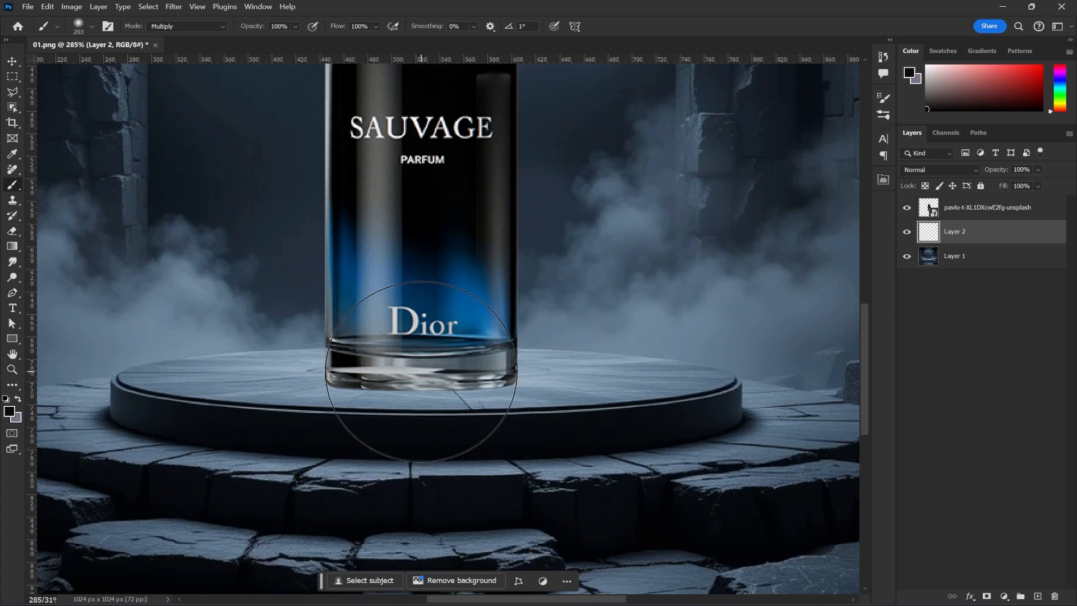
{"action": "left_click_drag", "start_coordinate": [421, 371], "coordinate": [446, 371]}
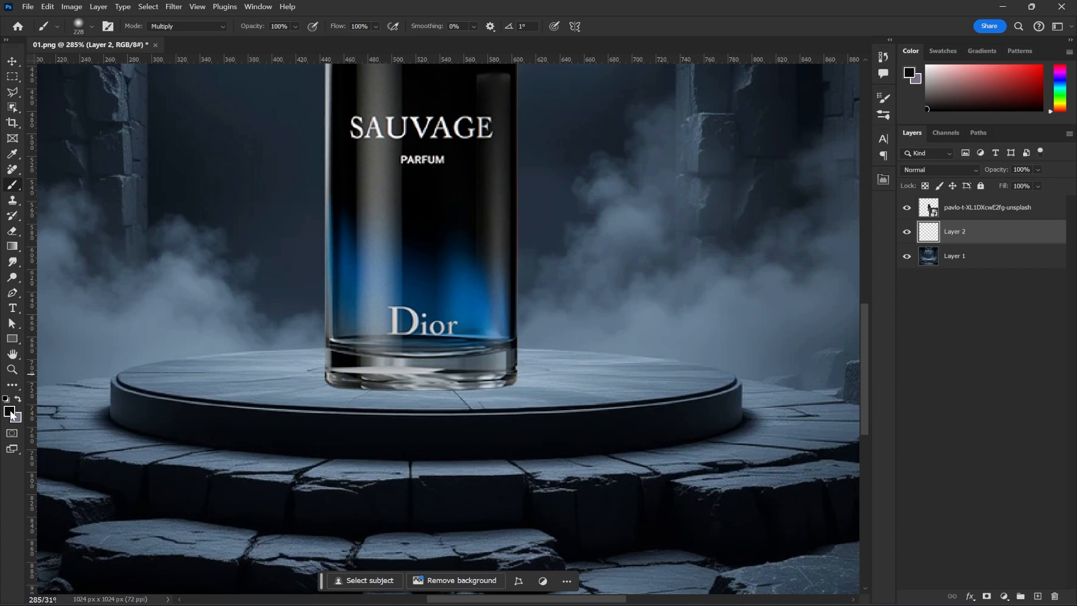
{"action": "left_click", "coordinate": [621, 261]}
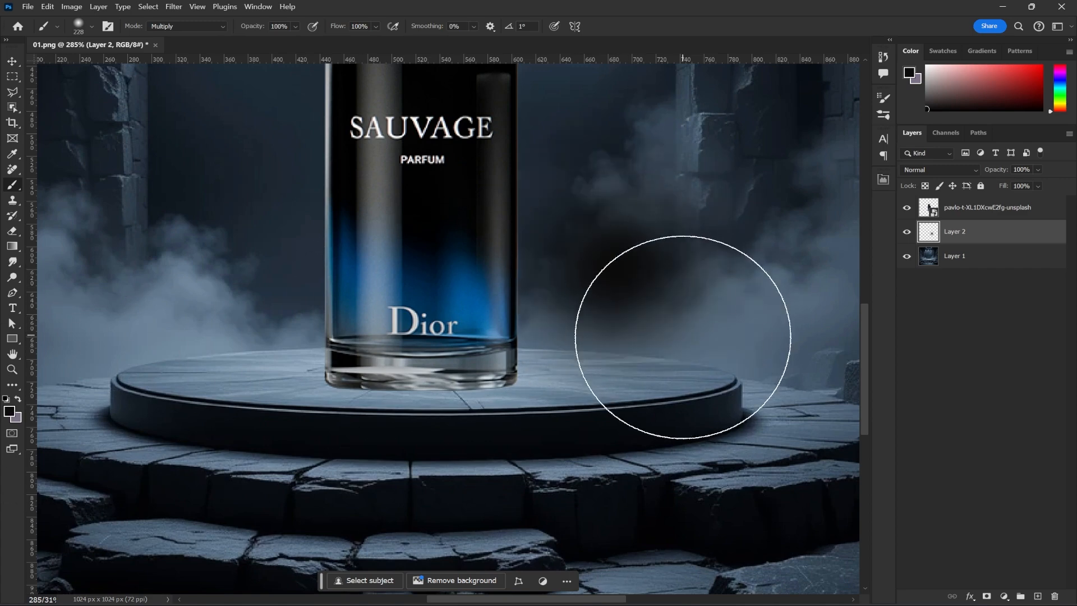
Free-transform the dab into a thin, wide shadow lying on the podium beneath the bottle
{"action": "key", "text": "ctrl+t"}
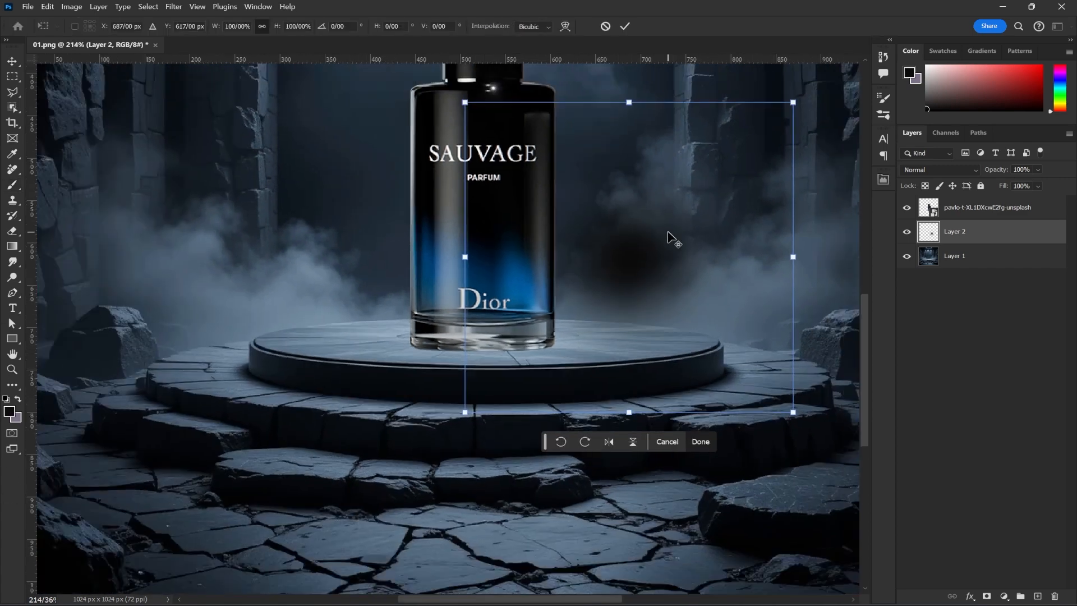
{"action": "scroll", "coordinate": [668, 236], "scroll_direction": "down", "scroll_amount": 2}
{"action": "mouse_move", "coordinate": [628, 103]}
{"action": "left_mouse_down"}
{"action": "mouse_move", "coordinate": [624, 399]}
{"action": "mouse_move", "coordinate": [493, 351]}
{"action": "left_mouse_up"}
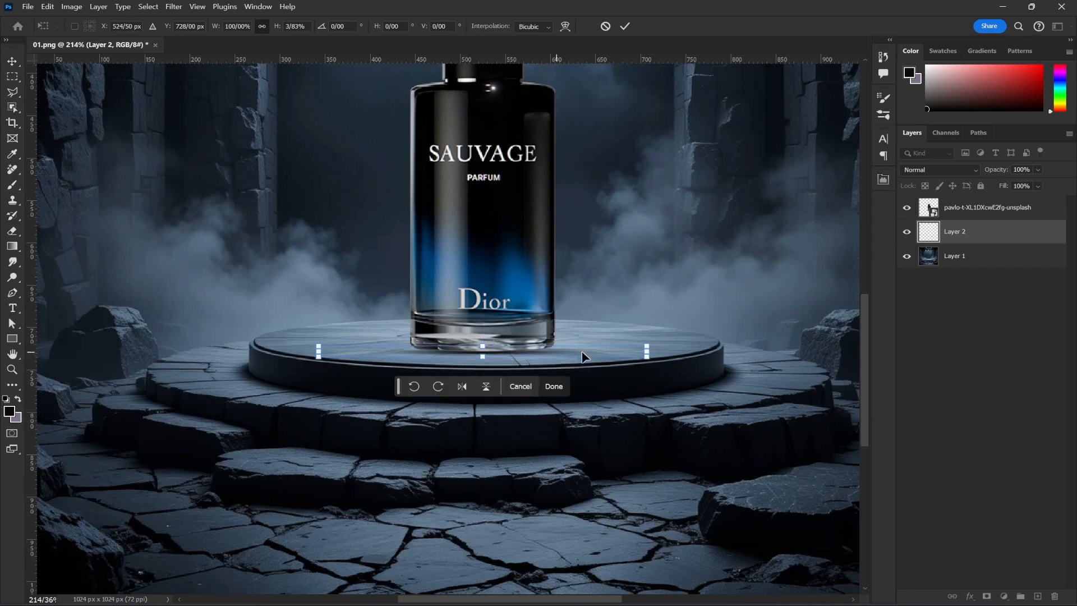
{"action": "left_click_drag", "start_coordinate": [646, 352], "coordinate": [694, 354]}
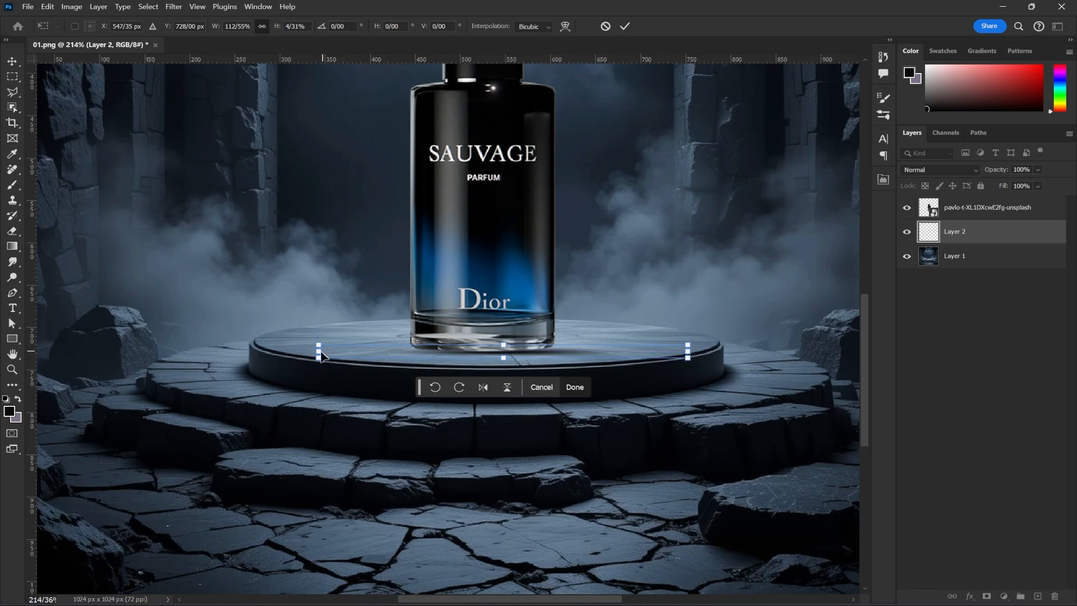
{"action": "left_click_drag", "start_coordinate": [319, 352], "coordinate": [282, 351]}
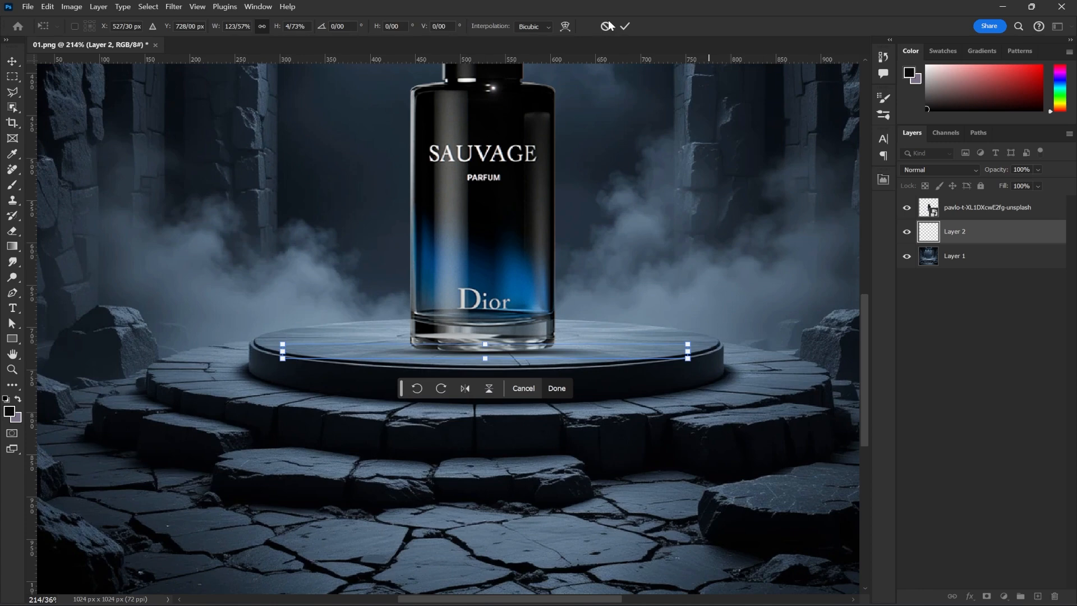
{"action": "left_click", "coordinate": [624, 28]}
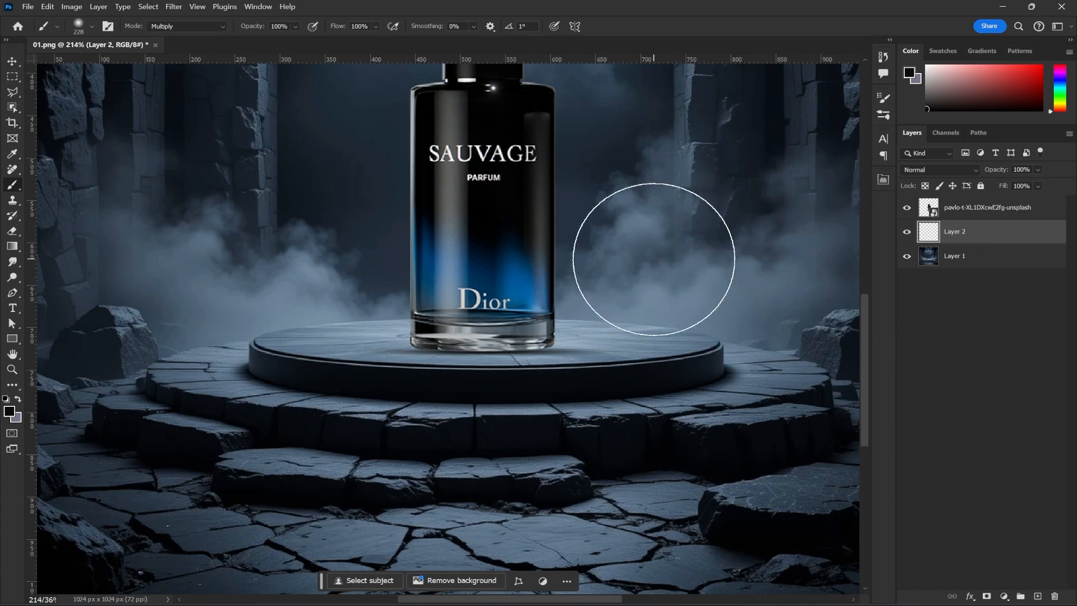
Flatten the brush tip and reduce it to 130 px, trying one dab at the bottle's base and undoing it
{"action": "scroll", "coordinate": [665, 261], "scroll_direction": "down", "scroll_amount": 2}
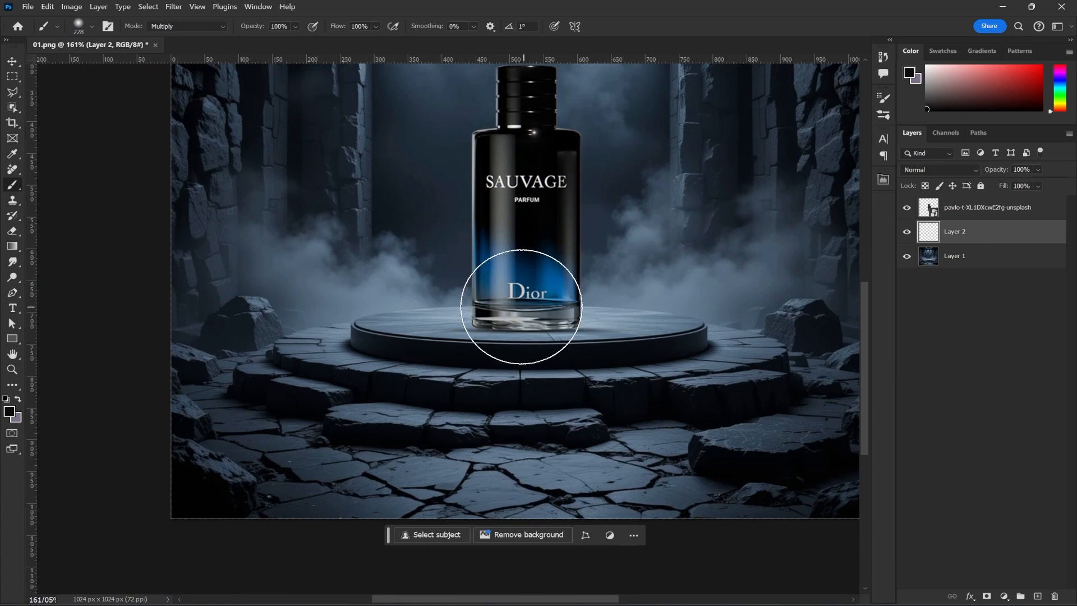
{"action": "right_click", "coordinate": [527, 309]}
{"action": "left_click_drag", "start_coordinate": [555, 325], "coordinate": [555, 340]}
{"action": "key", "text": "ctrl+plus"}
{"action": "key", "text": "ctrl+plus"}
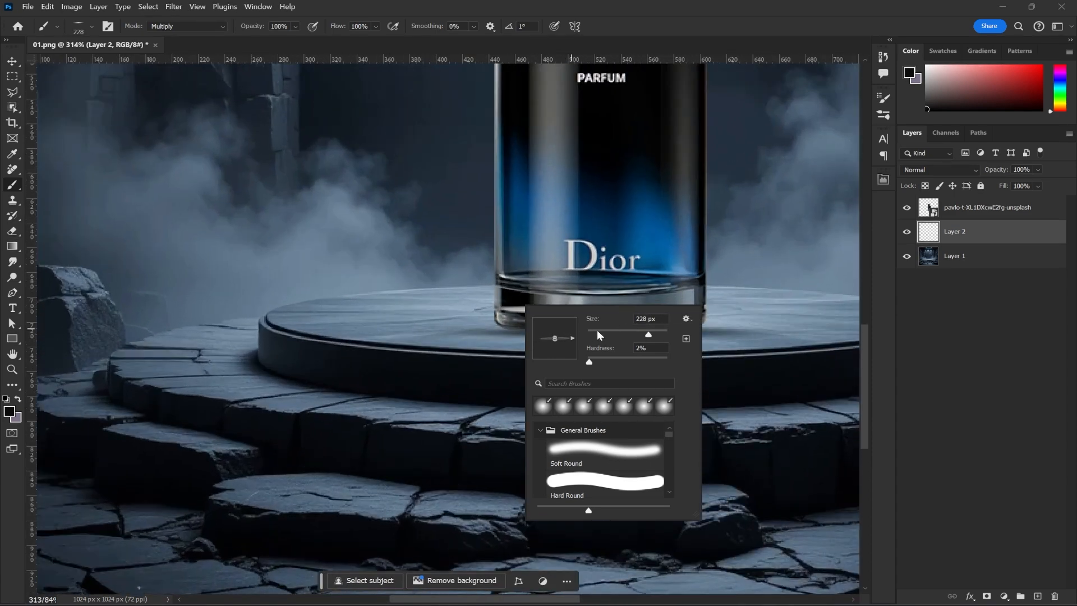
{"action": "left_click", "coordinate": [496, 339]}
{"action": "key", "text": "ctrl+z"}
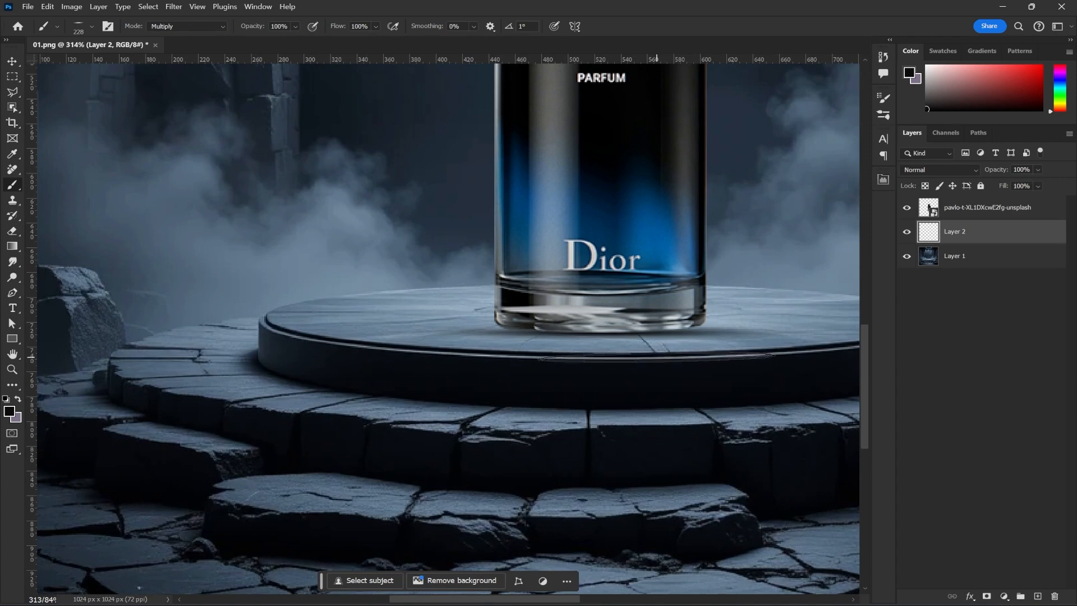
{"action": "left_click_drag", "start_coordinate": [622, 329], "coordinate": [535, 334]}
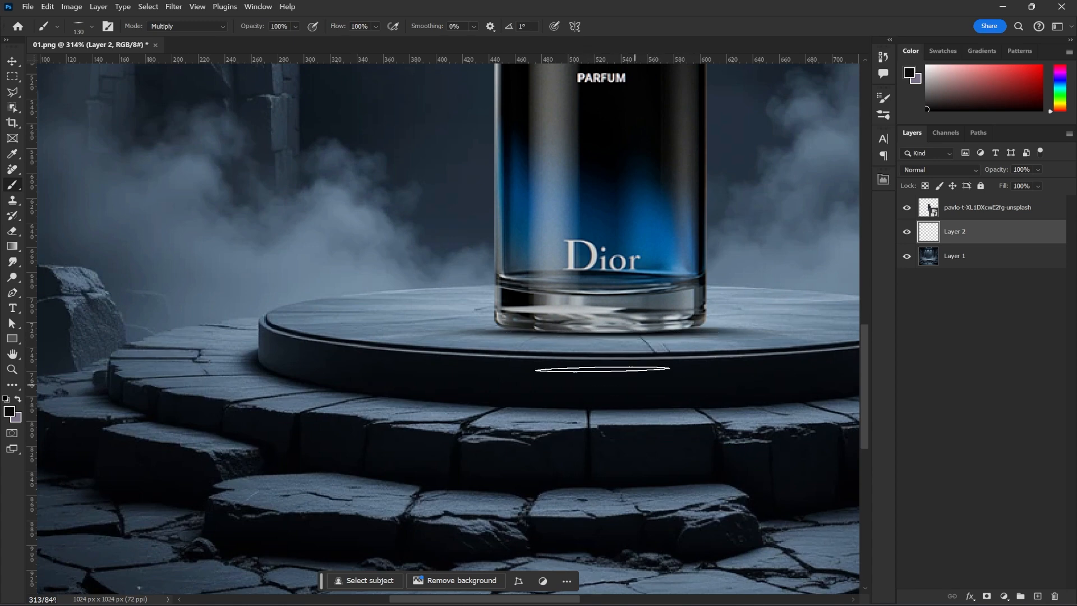
{"action": "scroll", "coordinate": [679, 378], "scroll_direction": "down", "scroll_amount": 5}
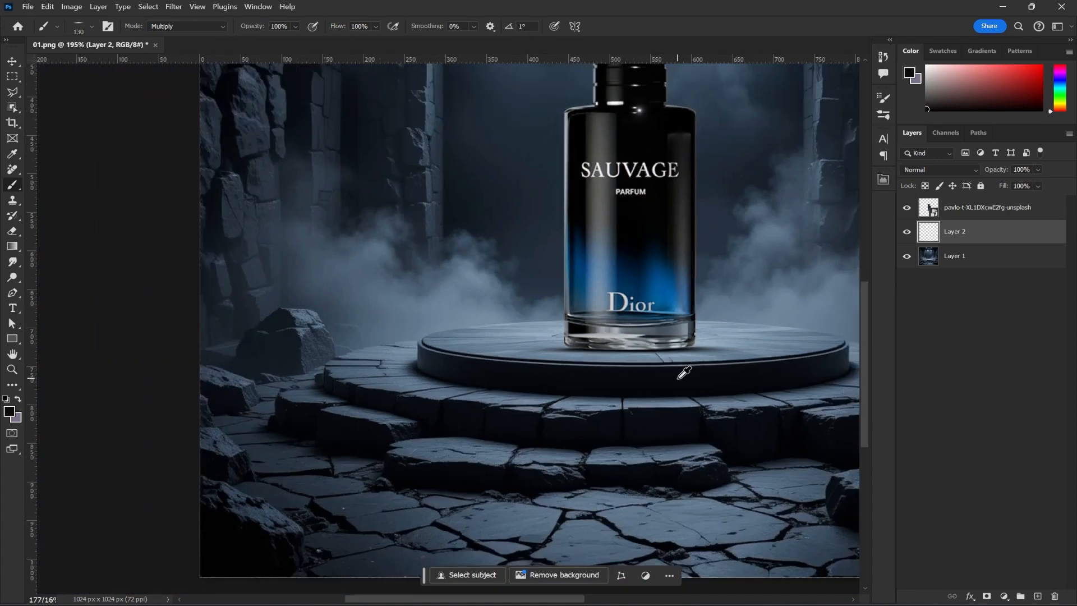
{"action": "left_click_drag", "start_coordinate": [744, 327], "coordinate": [565, 361]}
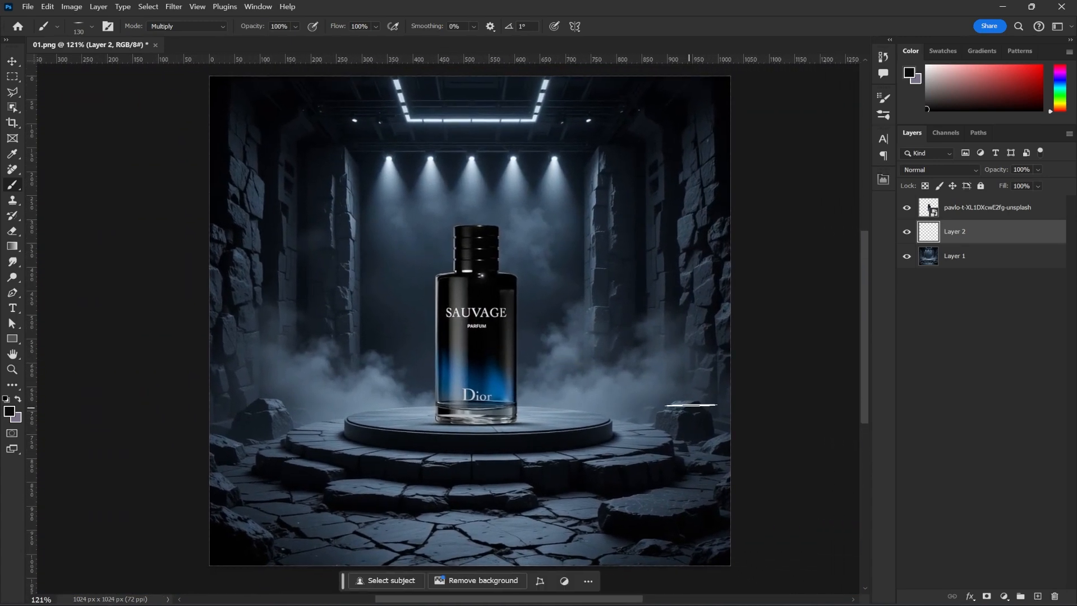
Add a Color Balance adjustment above the bottle layer, setting midtones Magenta/Green to -4 and Yellow/Blue to +11 with a slight cyan shift
{"action": "left_click", "coordinate": [1044, 209]}
{"action": "left_click", "coordinate": [1003, 595]}
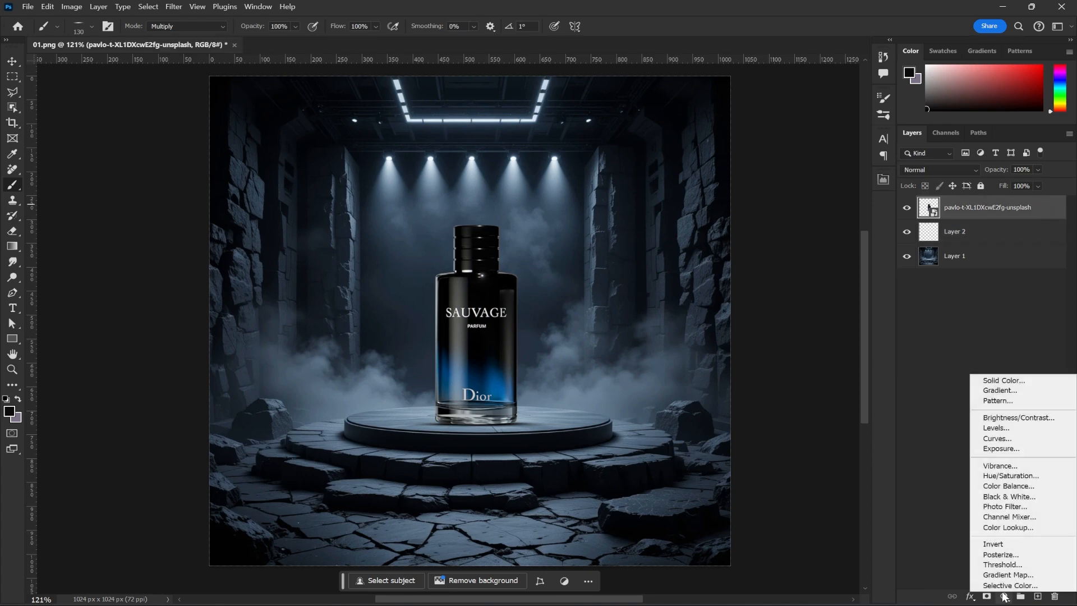
{"action": "left_click", "coordinate": [1013, 486]}
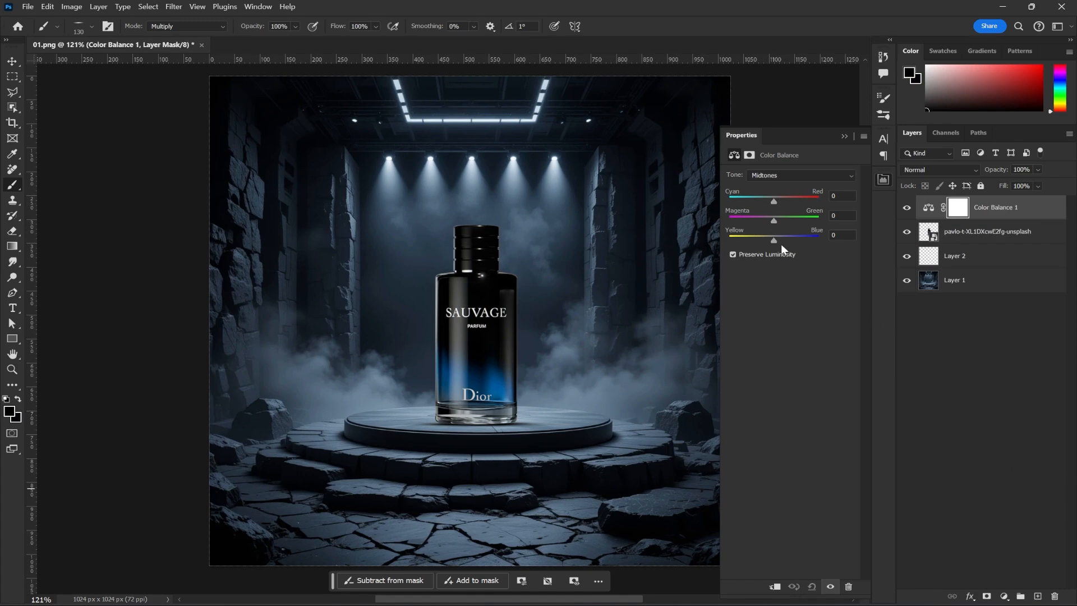
{"action": "left_click_drag", "start_coordinate": [774, 238], "coordinate": [777, 238]}
{"action": "left_click_drag", "start_coordinate": [772, 221], "coordinate": [771, 221]}
{"action": "left_click_drag", "start_coordinate": [772, 202], "coordinate": [770, 202]}
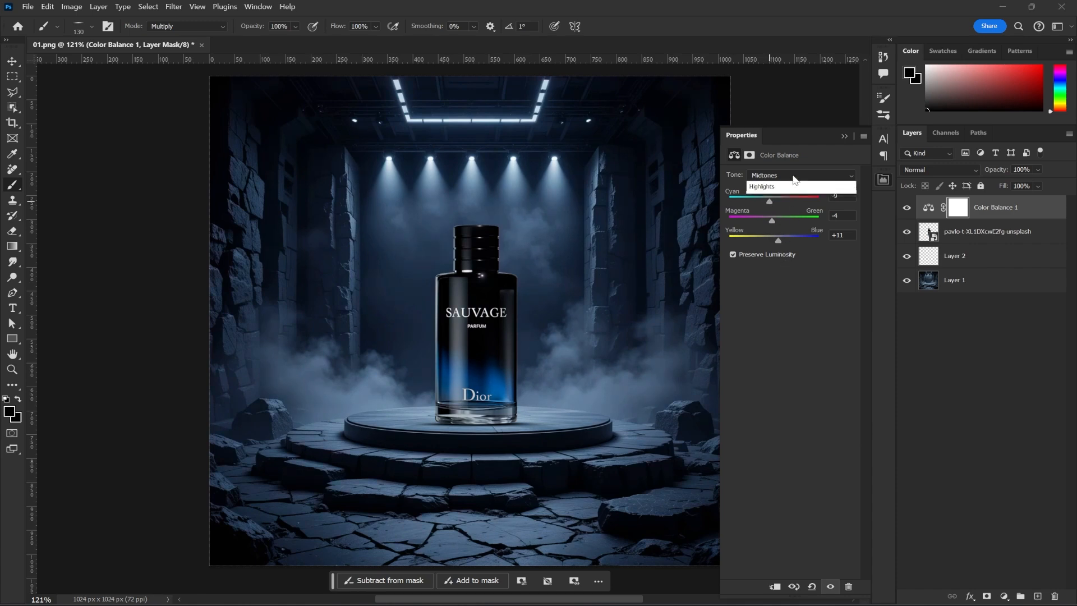
Switch the Color Balance tone to Shadows and set the Yellow/Blue balance to +2
{"action": "left_click", "coordinate": [788, 175]}
{"action": "left_click", "coordinate": [779, 184]}
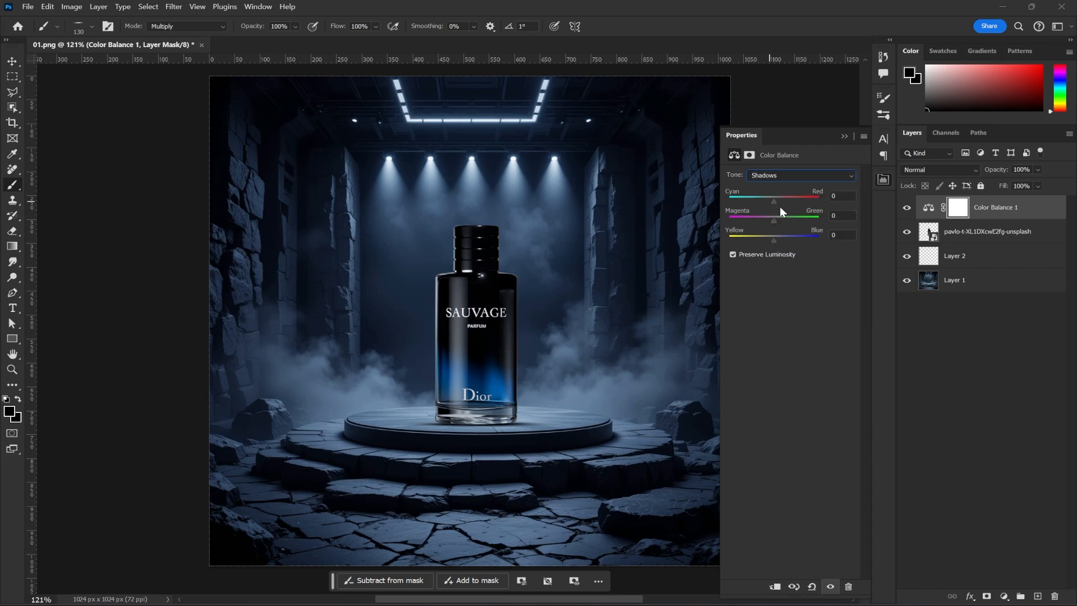
{"action": "left_click_drag", "start_coordinate": [774, 238], "coordinate": [777, 241]}
{"action": "left_click_drag", "start_coordinate": [775, 220], "coordinate": [770, 201]}
Switch the Color Balance tone to Highlights, nudge the Magenta/Green balance, and close the properties panel
{"action": "left_click", "coordinate": [785, 174]}
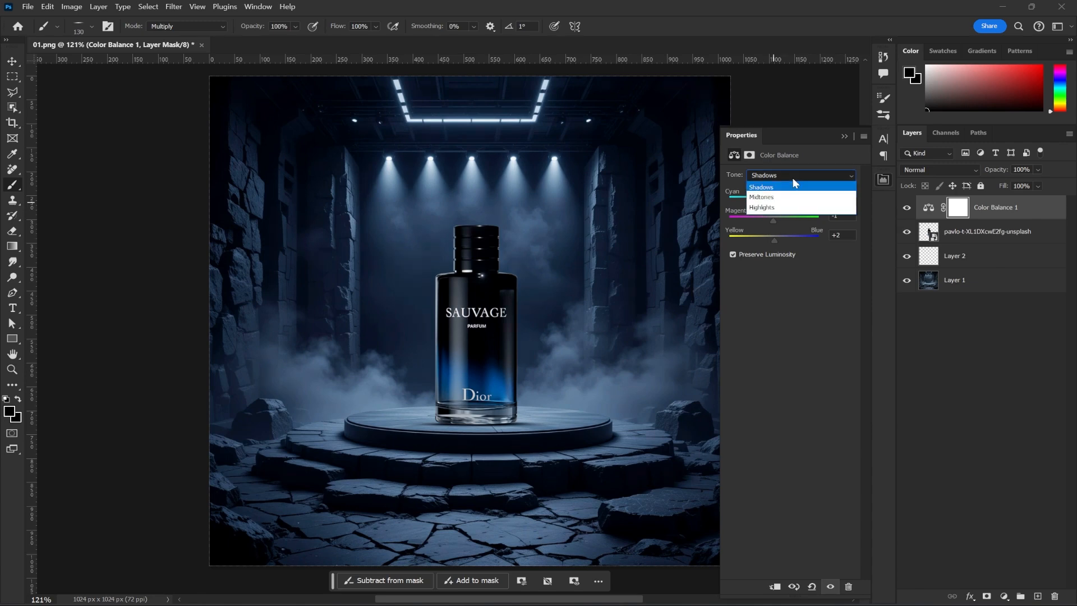
{"action": "left_click", "coordinate": [788, 207]}
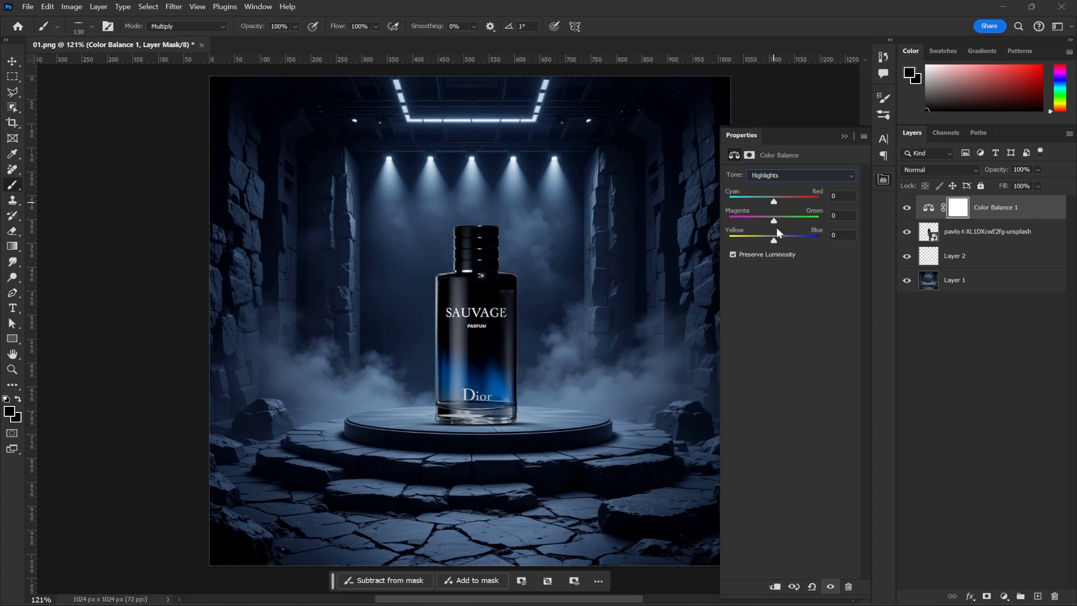
{"action": "left_click_drag", "start_coordinate": [774, 205], "coordinate": [775, 220]}
{"action": "left_click", "coordinate": [844, 137]}
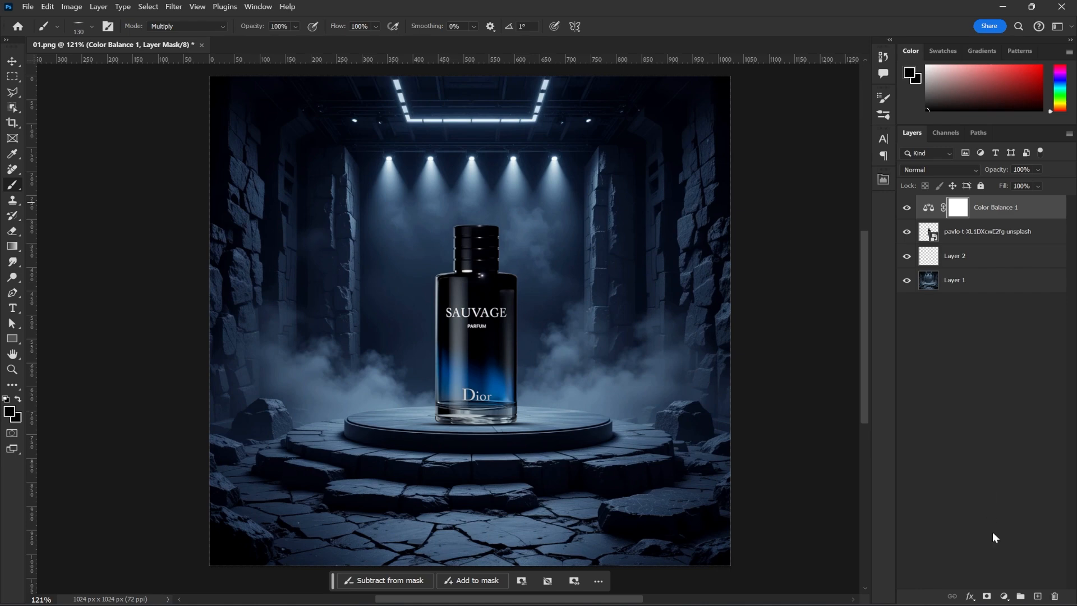
Add an Exposure adjustment layer with exposure -0/02 and offset -0/0011, then close its properties
{"action": "left_click", "coordinate": [1005, 596]}
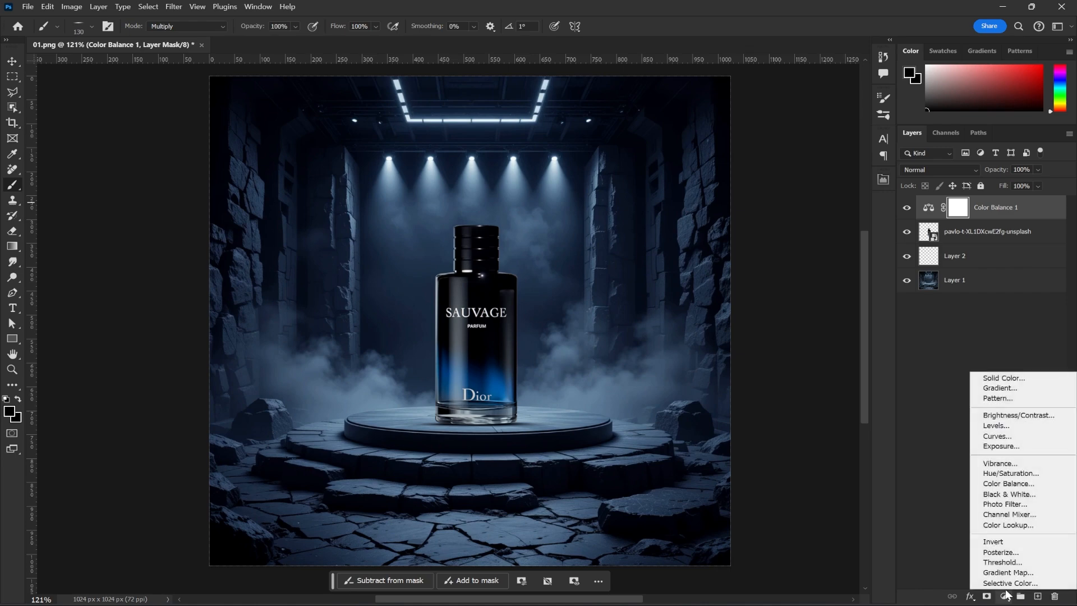
{"action": "left_click", "coordinate": [1001, 446]}
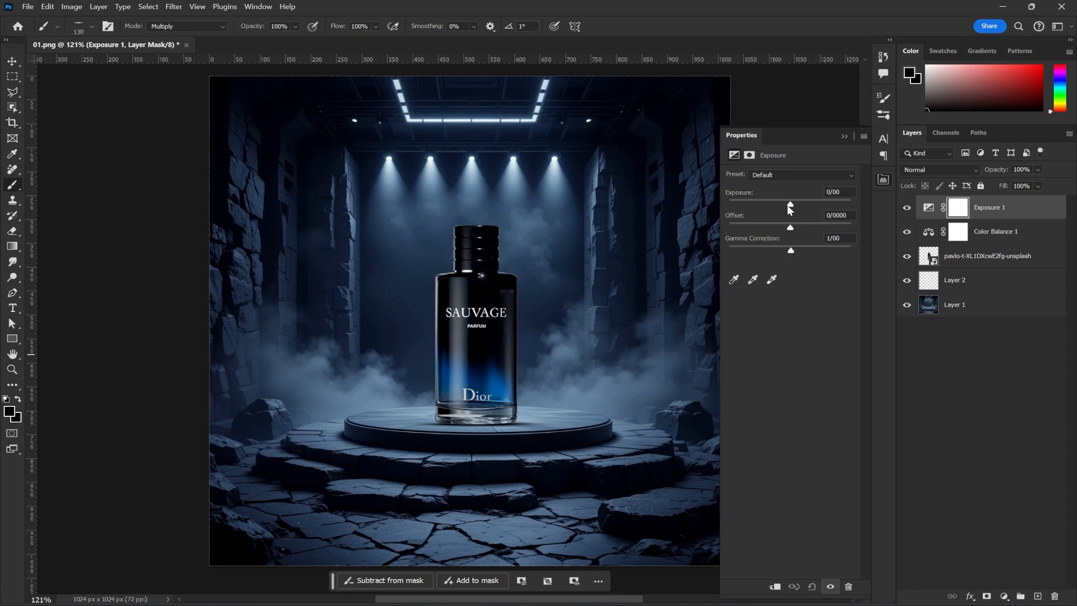
{"action": "left_click_drag", "start_coordinate": [787, 205], "coordinate": [790, 206]}
{"action": "left_click", "coordinate": [834, 193]}
{"action": "left_click", "coordinate": [847, 215]}
{"action": "scroll", "coordinate": [847, 217], "scroll_direction": "up", "scroll_amount": 3}
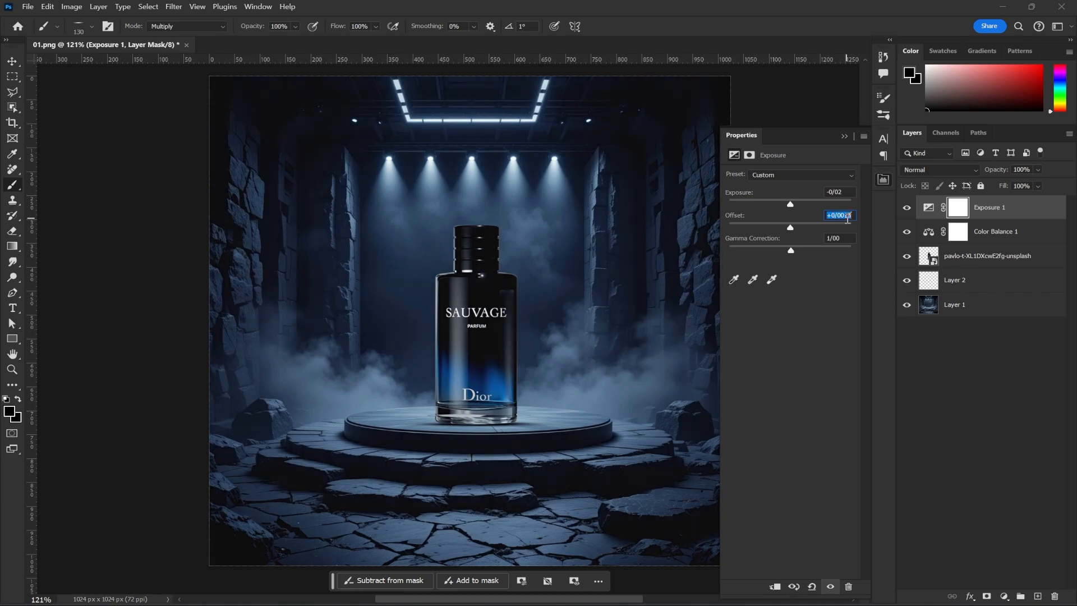
{"action": "scroll", "coordinate": [847, 218], "scroll_direction": "down", "scroll_amount": 10}
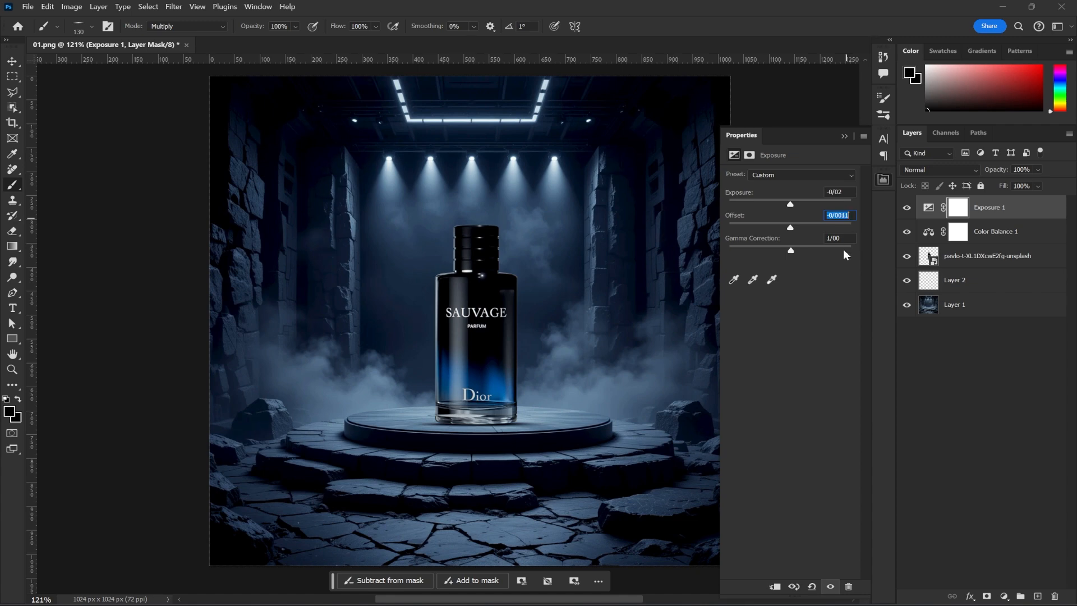
{"action": "key", "text": "Return"}
{"action": "left_click", "coordinate": [748, 156]}
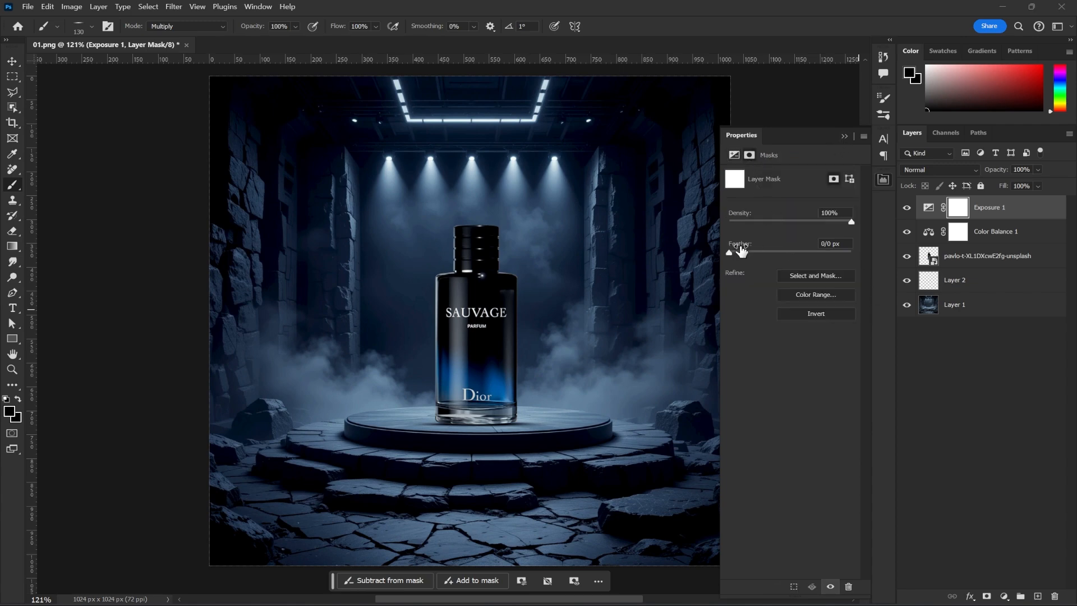
{"action": "left_click", "coordinate": [844, 136]}
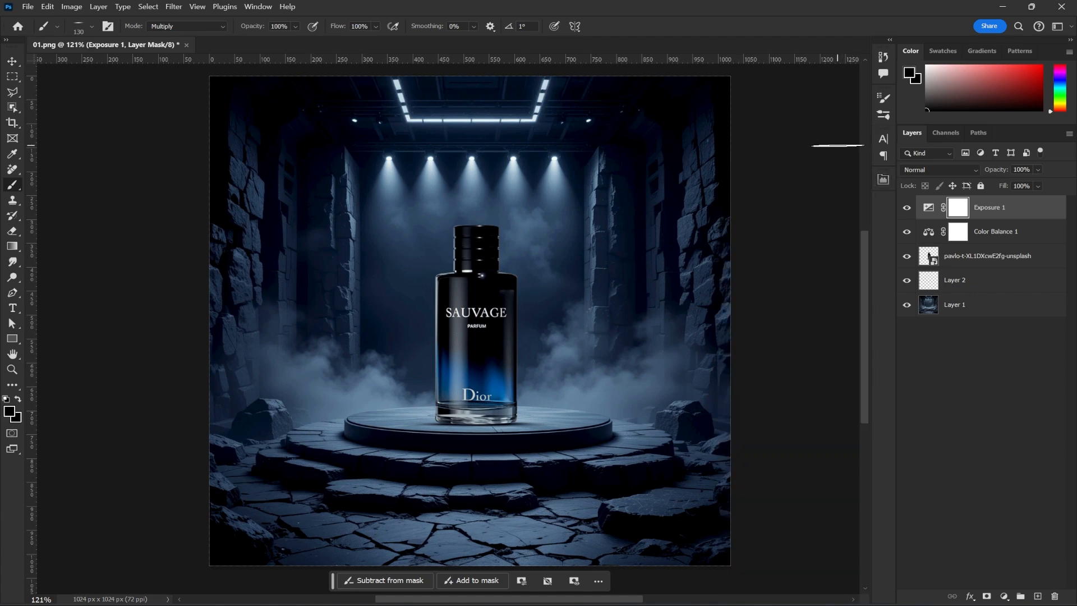
On Layer 2, paint a soft 130 px Multiply brush shadow beneath the bottle's base on the podium, then set the layer opacity to 75%
{"action": "left_click", "coordinate": [13, 60]}
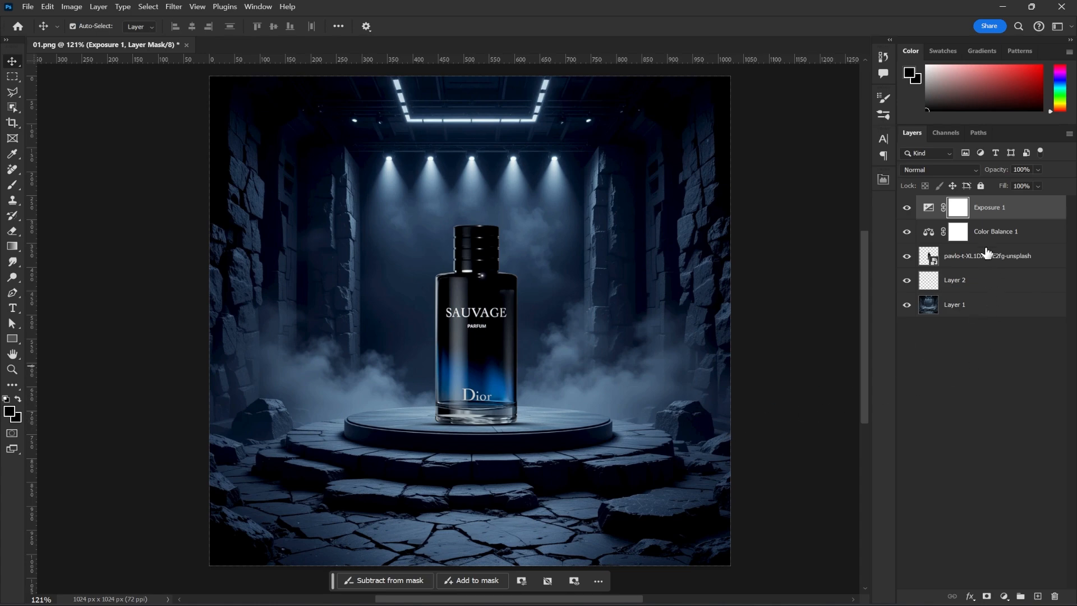
{"action": "left_click", "coordinate": [969, 266]}
{"action": "left_click", "coordinate": [970, 275]}
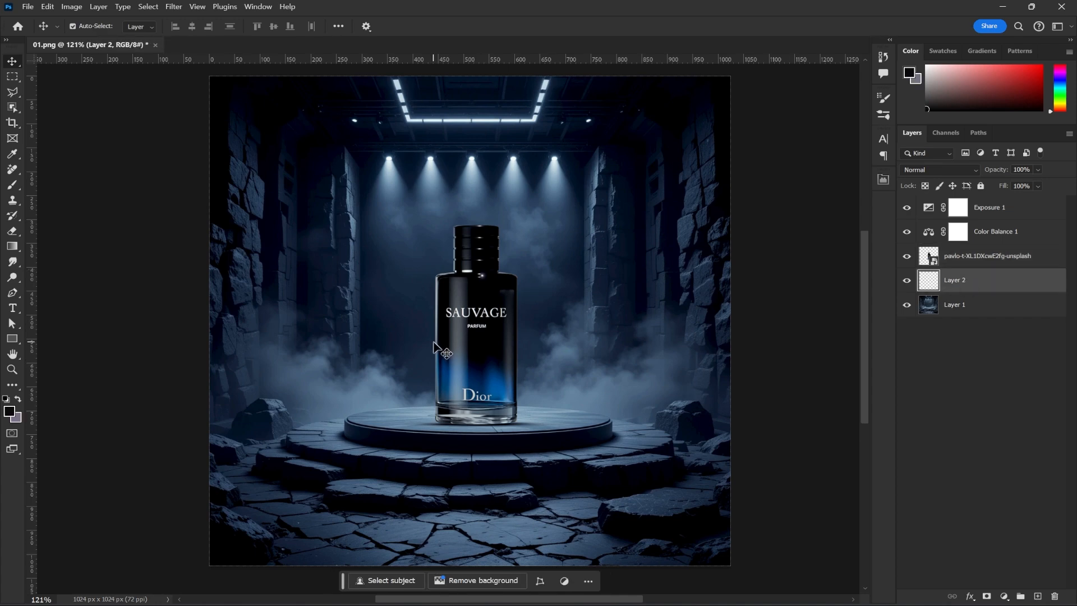
{"action": "left_click", "coordinate": [12, 187]}
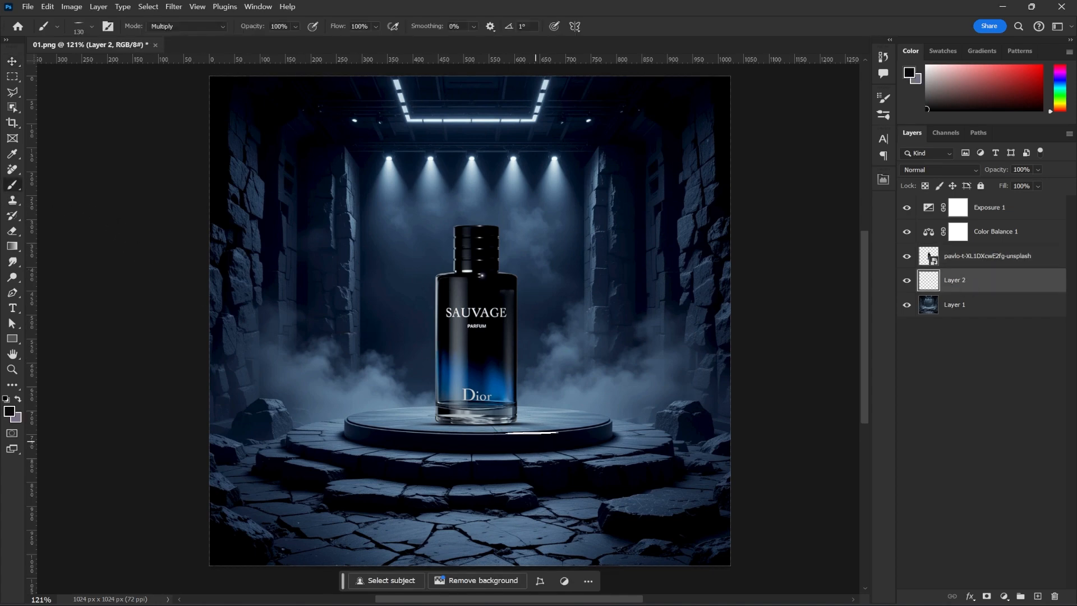
{"action": "scroll", "coordinate": [504, 431], "scroll_direction": "up", "scroll_amount": 3}
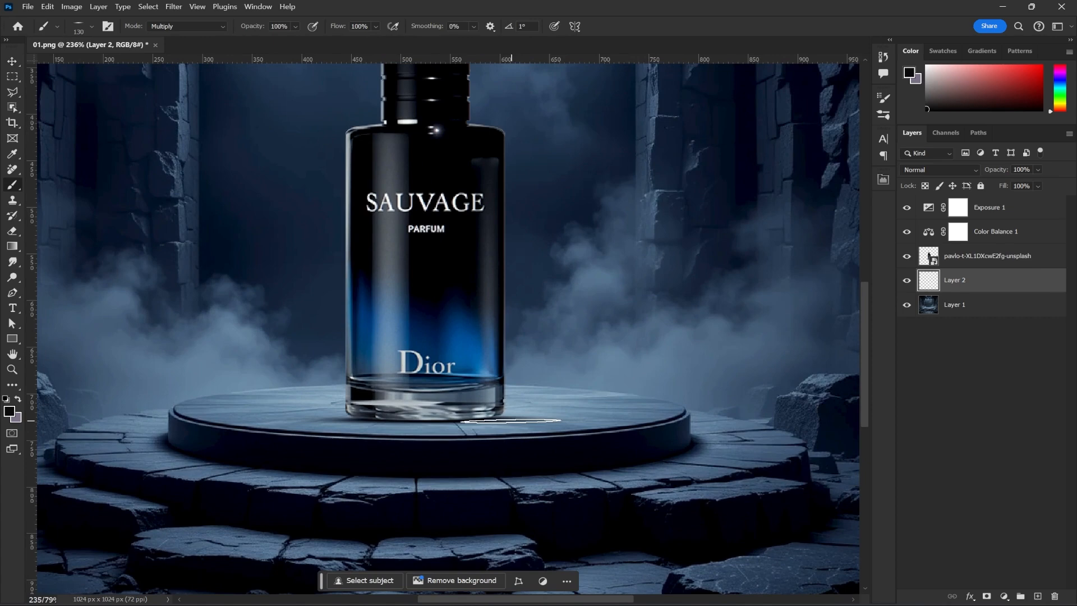
{"action": "right_click", "coordinate": [512, 419]}
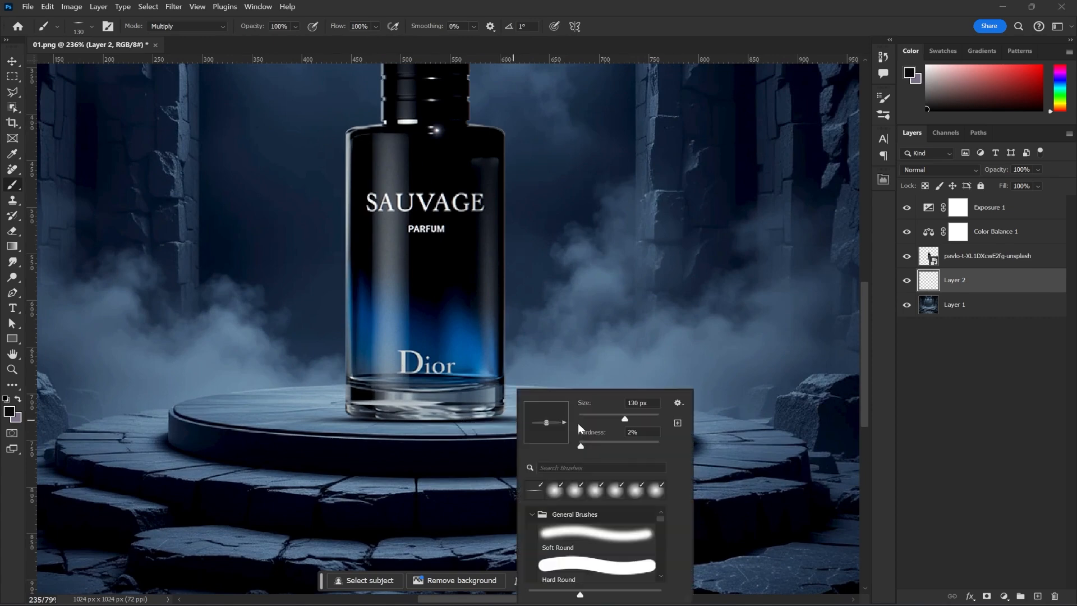
{"action": "left_click", "coordinate": [1039, 320]}
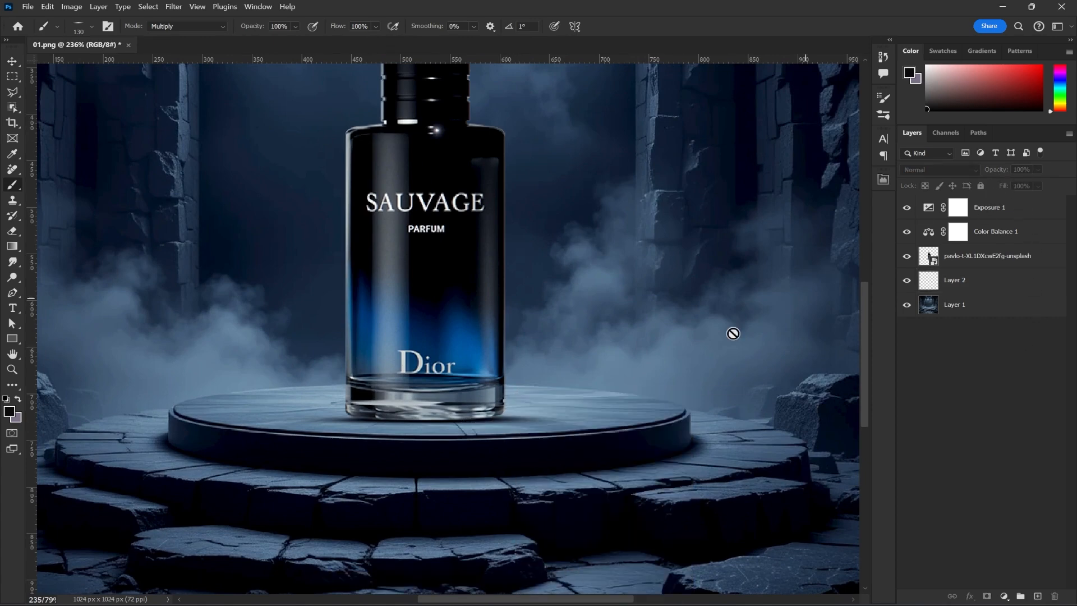
{"action": "left_click", "coordinate": [984, 281]}
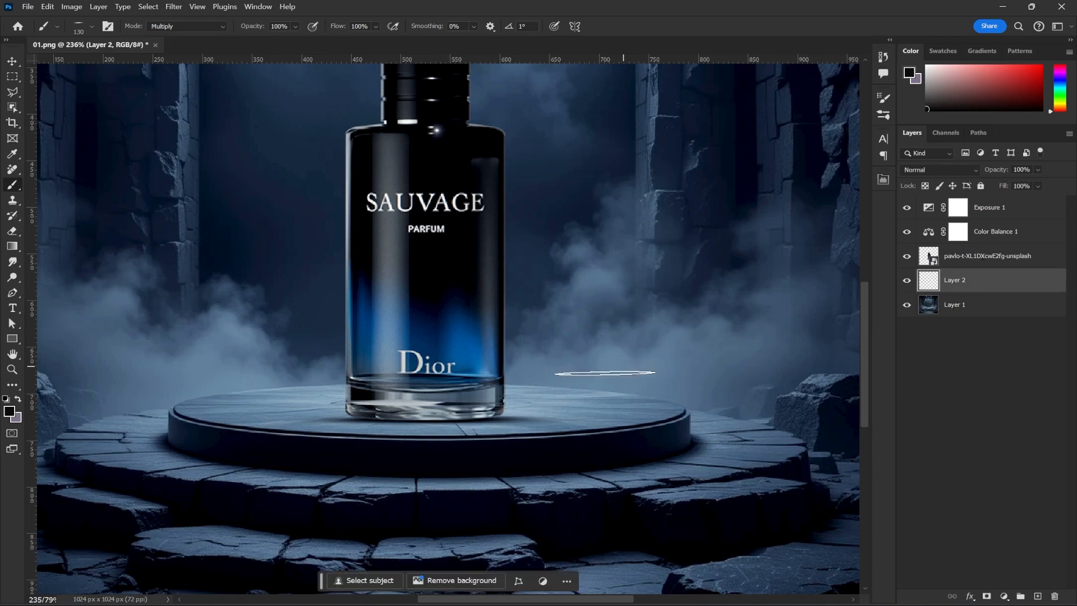
{"action": "left_click_drag", "start_coordinate": [521, 419], "coordinate": [550, 419]}
{"action": "mouse_move", "coordinate": [997, 170]}
{"action": "left_mouse_down"}
{"action": "mouse_move", "coordinate": [965, 177]}
{"action": "mouse_move", "coordinate": [1015, 173]}
{"action": "mouse_move", "coordinate": [1001, 174]}
{"action": "left_mouse_up"}
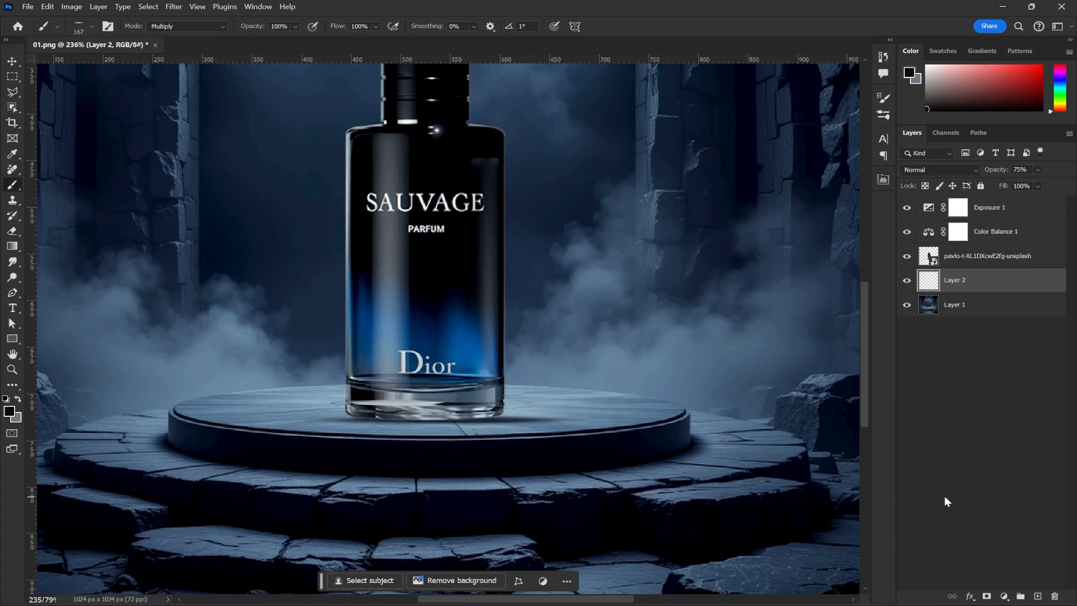
{"action": "scroll", "coordinate": [644, 353], "scroll_direction": "down", "scroll_amount": 6}
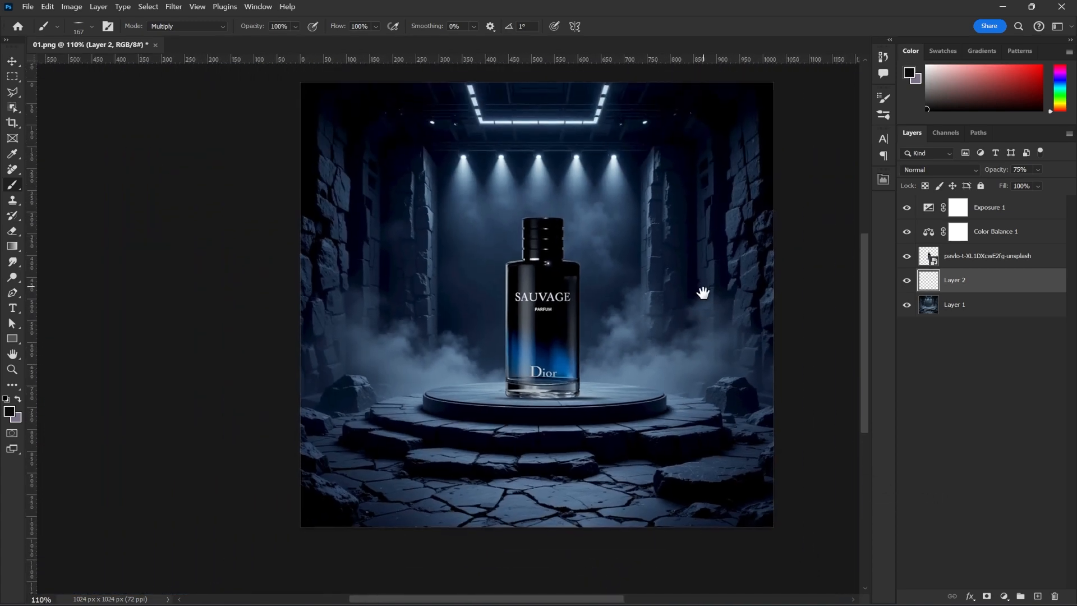
{"action": "left_click_drag", "start_coordinate": [702, 288], "coordinate": [685, 329]}
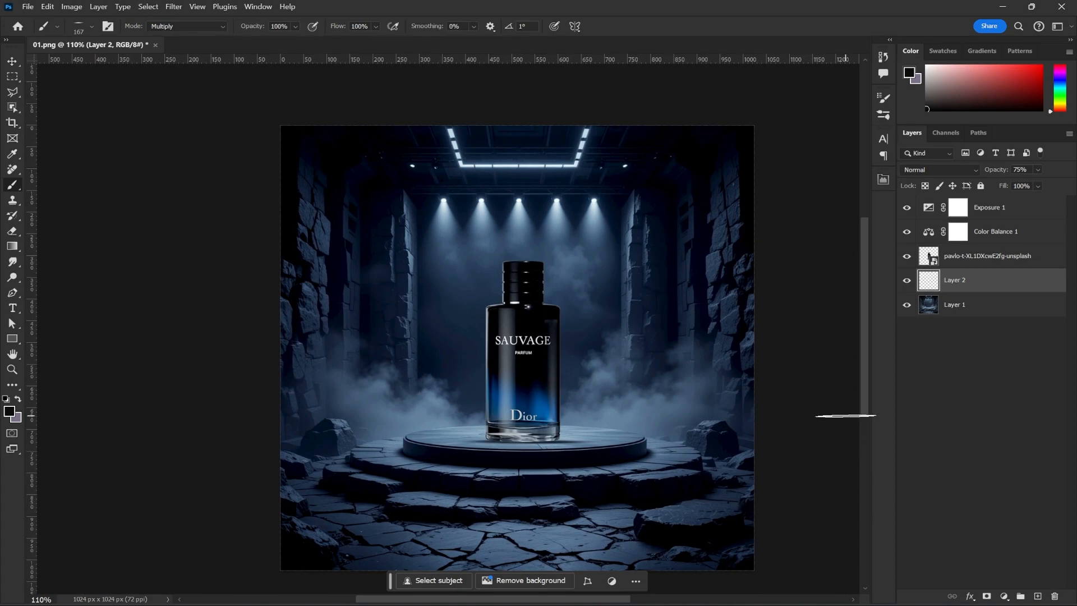
{"action": "scroll", "coordinate": [757, 335], "scroll_direction": "down", "scroll_amount": 1}
{"action": "left_click_drag", "start_coordinate": [734, 280], "coordinate": [647, 257]}
{"action": "scroll", "coordinate": [639, 269], "scroll_direction": "up", "scroll_amount": 1}
{"action": "scroll", "coordinate": [634, 273], "scroll_direction": "up", "scroll_amount": 1}
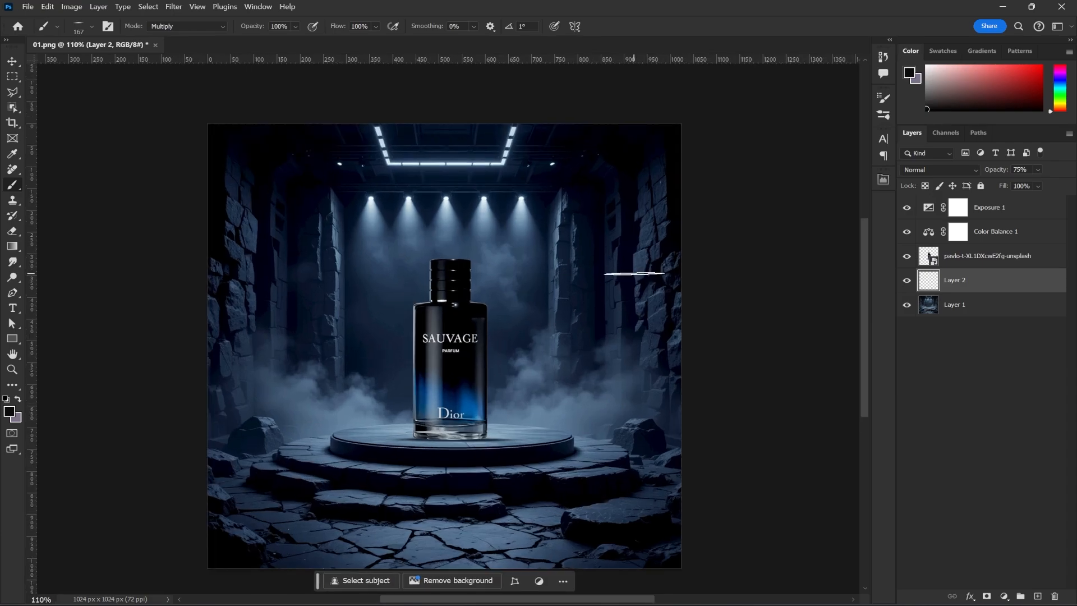